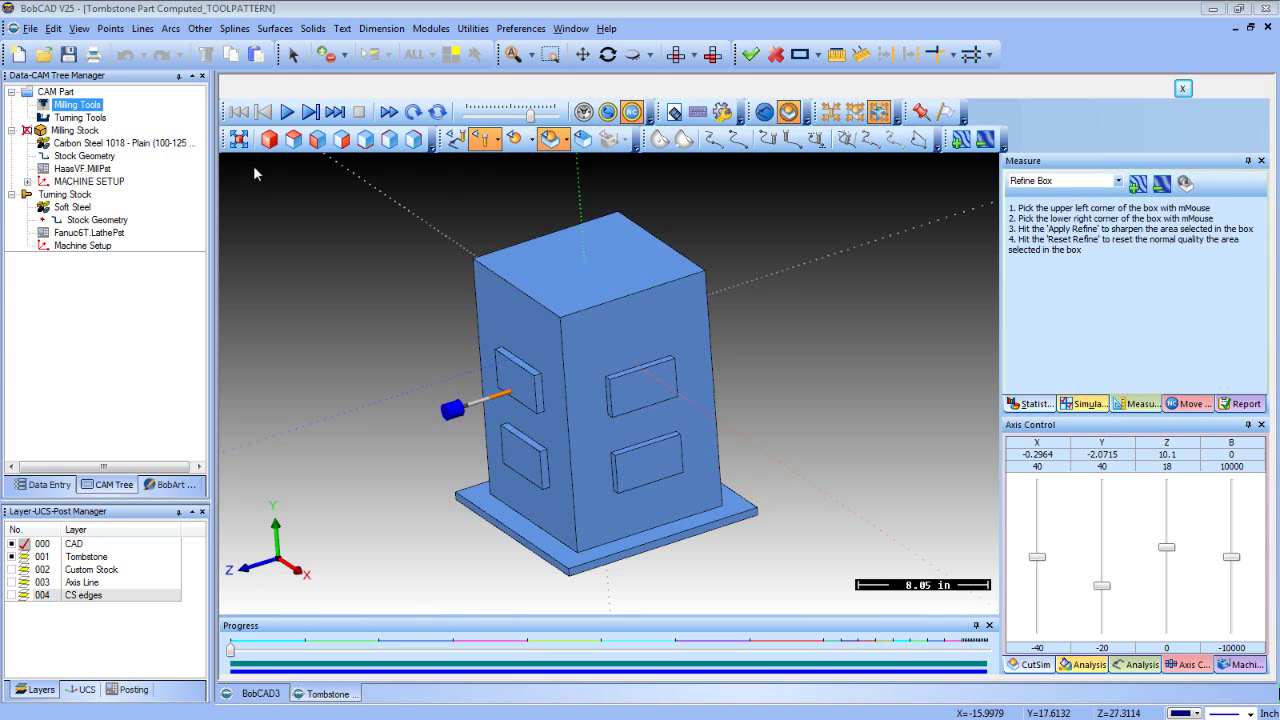
# Play the tombstone machining simulation, skip ahead through every face's pockets, then stop and reset it
pyautogui.click(287, 112)
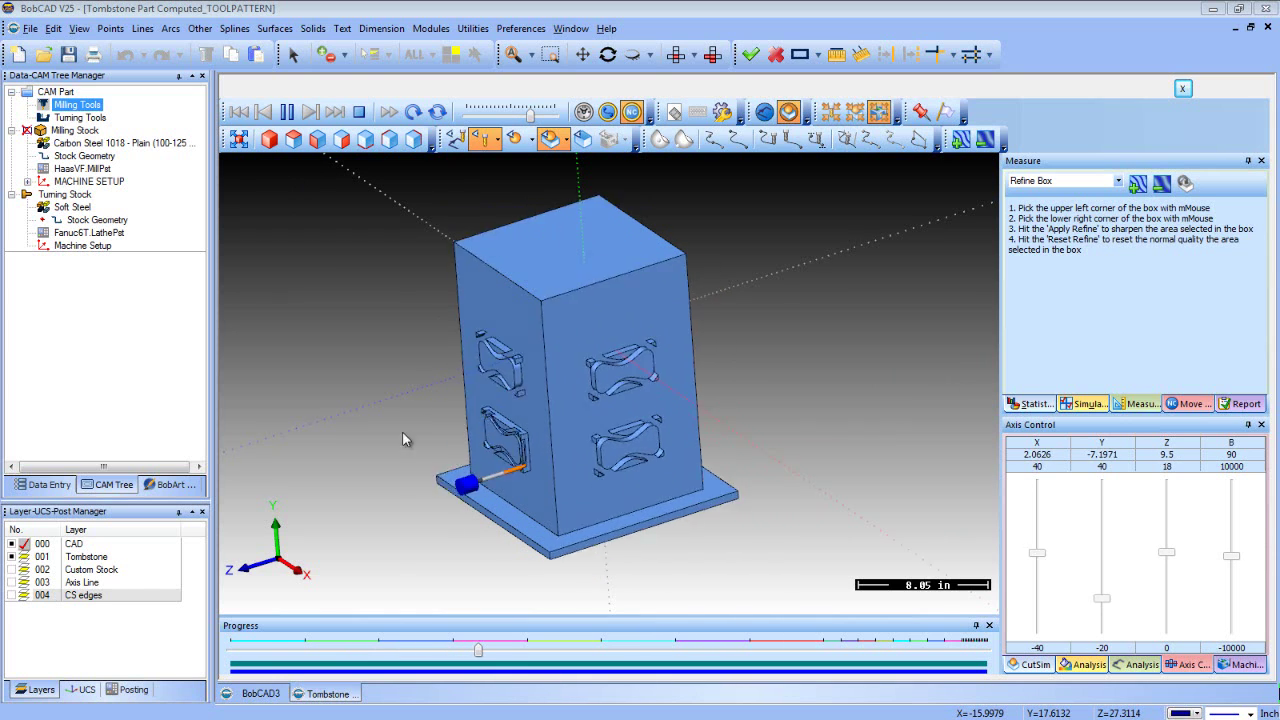
pyautogui.moveTo(496, 650); pyautogui.dragTo(601, 650)
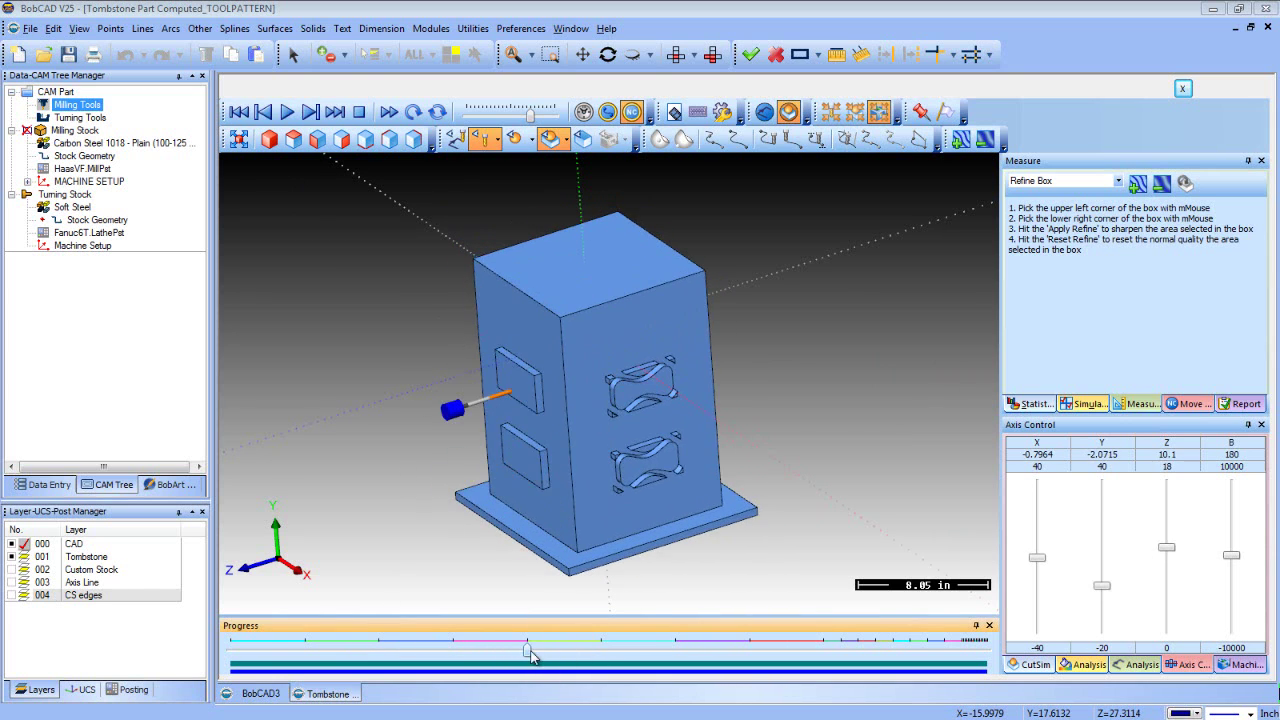
pyautogui.click(698, 650)
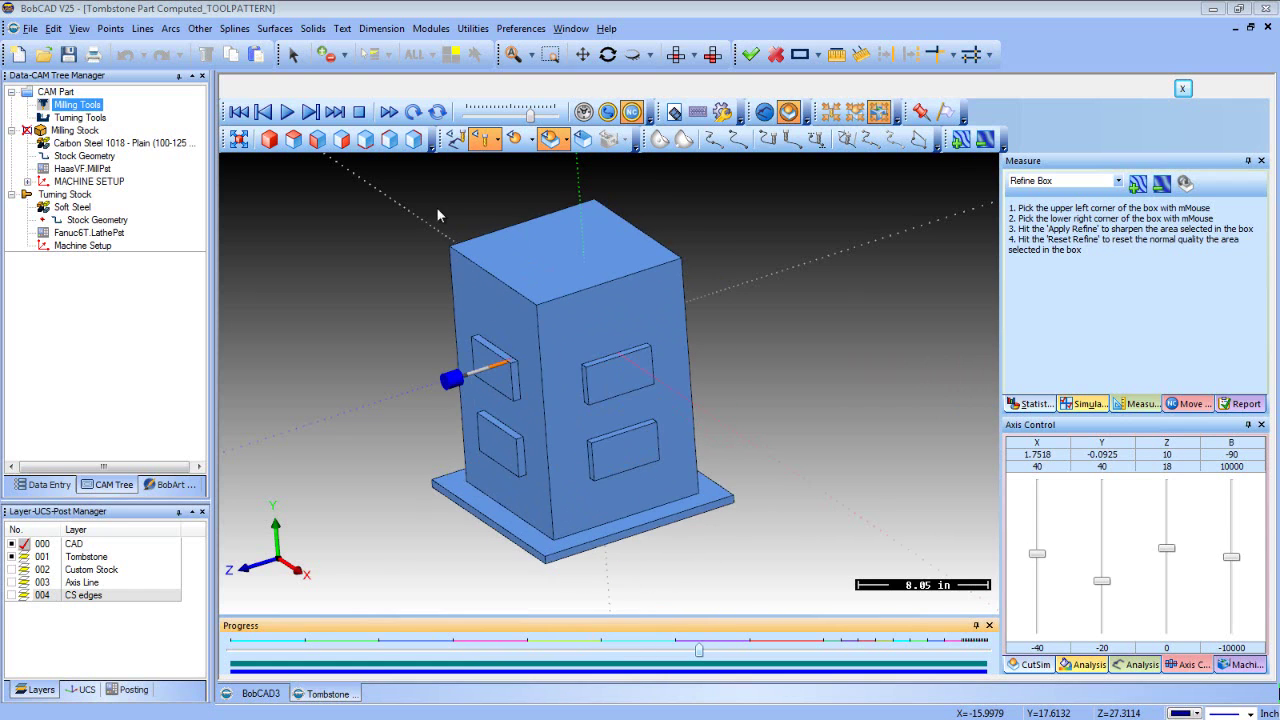
pyautogui.click(287, 112)
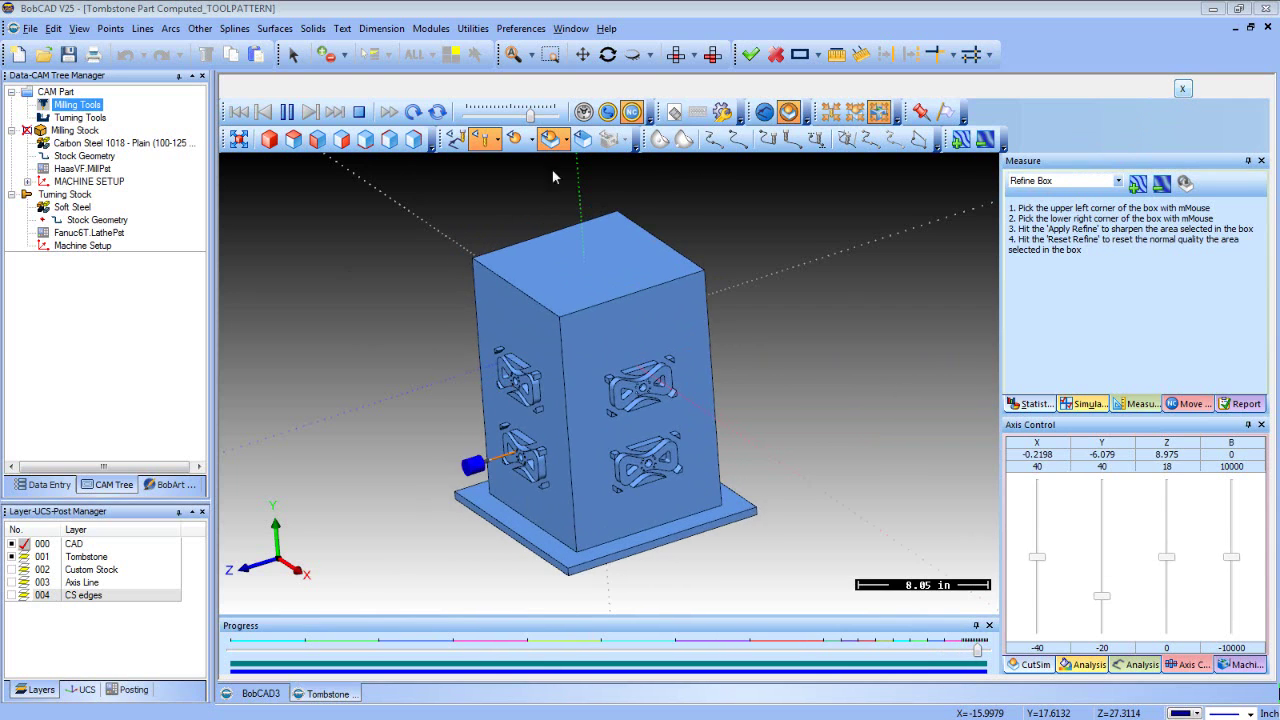
pyautogui.click(362, 115)
# In the empty BobCAD3 document, open the default Current Settings for Milling Tools
pyautogui.click(255, 694)
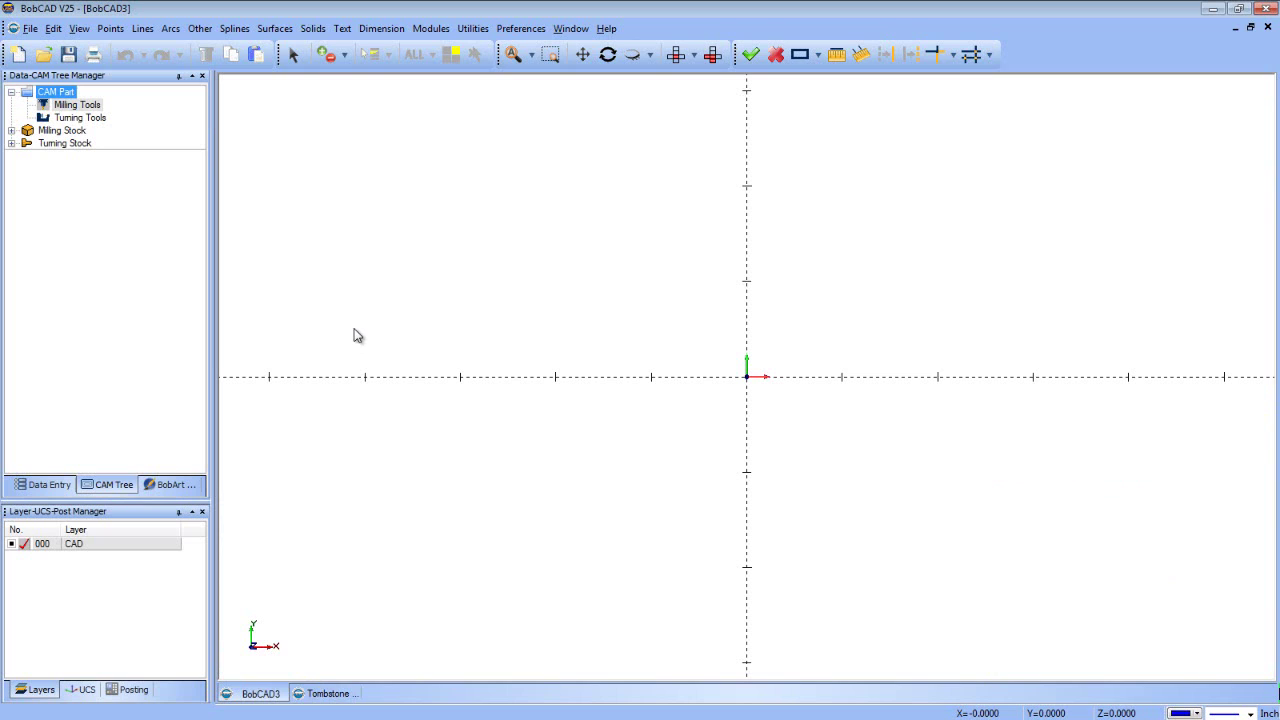
pyautogui.click(80, 117)
pyautogui.rightClick(97, 108)
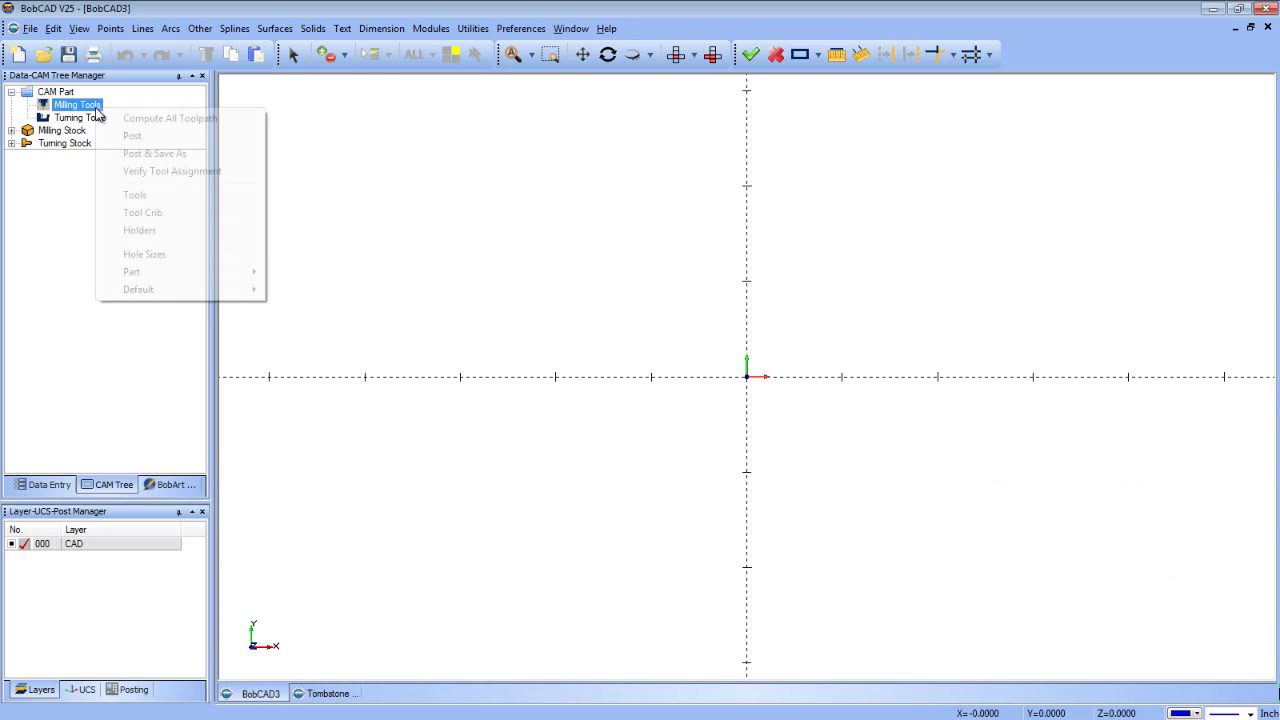
pyautogui.moveTo(209, 297)
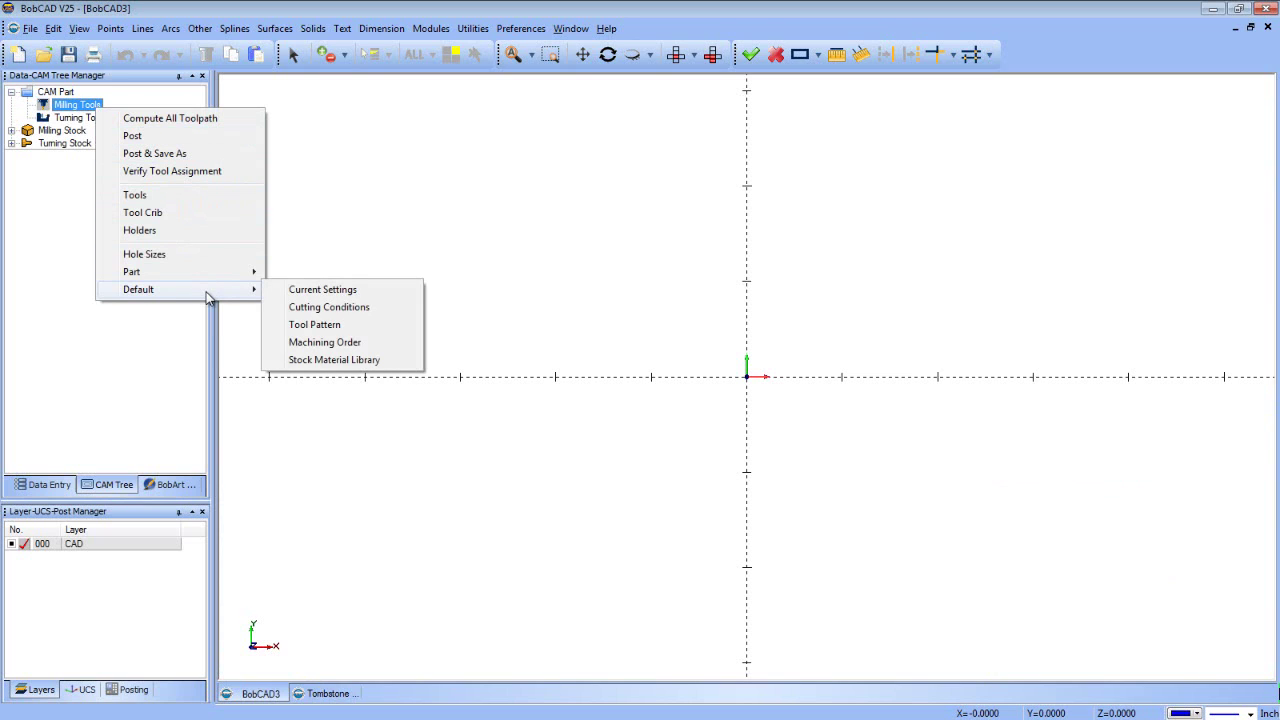
pyautogui.click(292, 289)
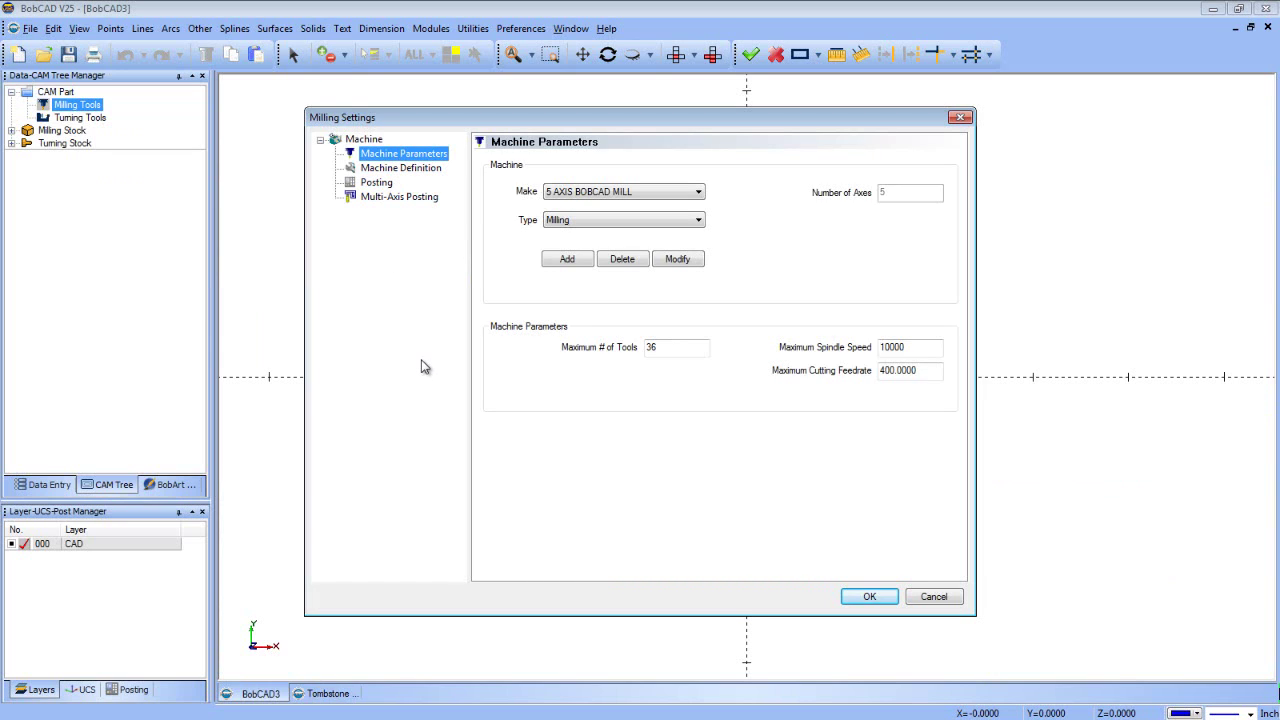
# Add a User Defined-axis machine named '4TH AXIS BOBCAD HORIZONTAL TOMBSTONE MILL'
pyautogui.click(568, 259)
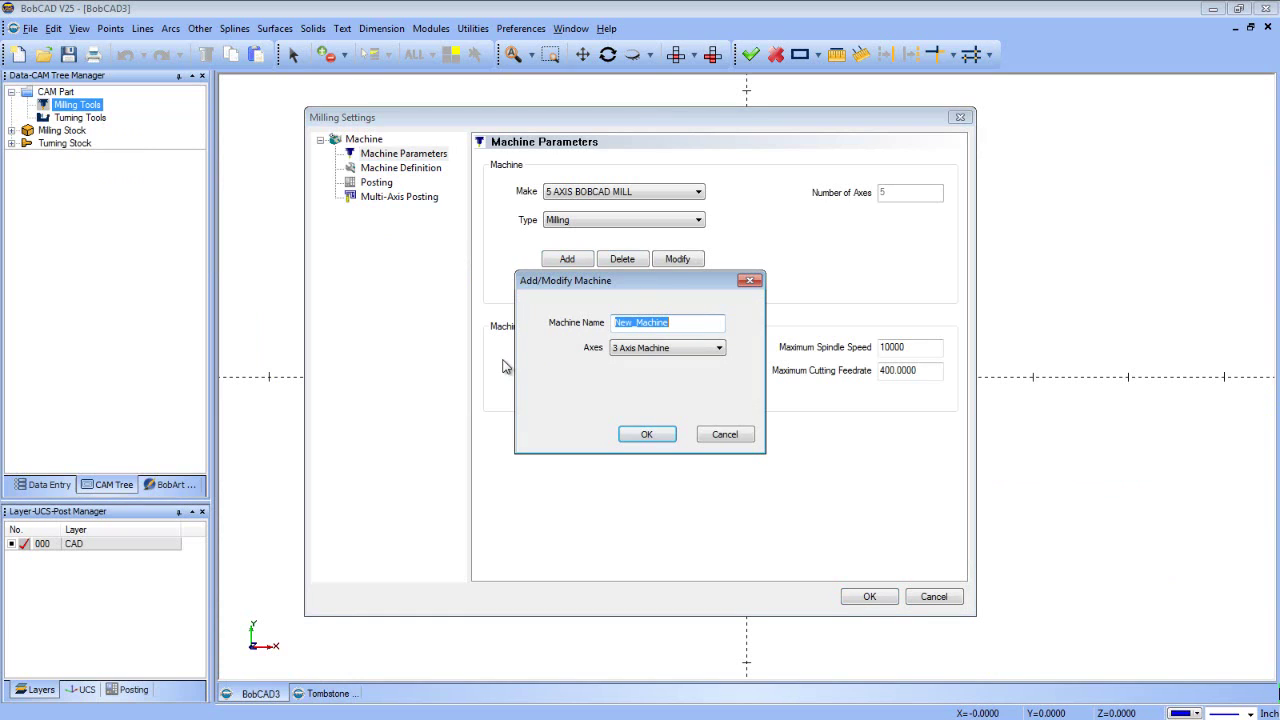
pyautogui.write('Mil')
pyautogui.press('BackSpace')
pyautogui.press('BackSpace')
pyautogui.press('BackSpace')
pyautogui.write('4TH')
pyautogui.write(' A')
pyautogui.write('XIS BOBC')
pyautogui.write('AD ')
pyautogui.write('HORIZONT')
pyautogui.write('AL TOM')
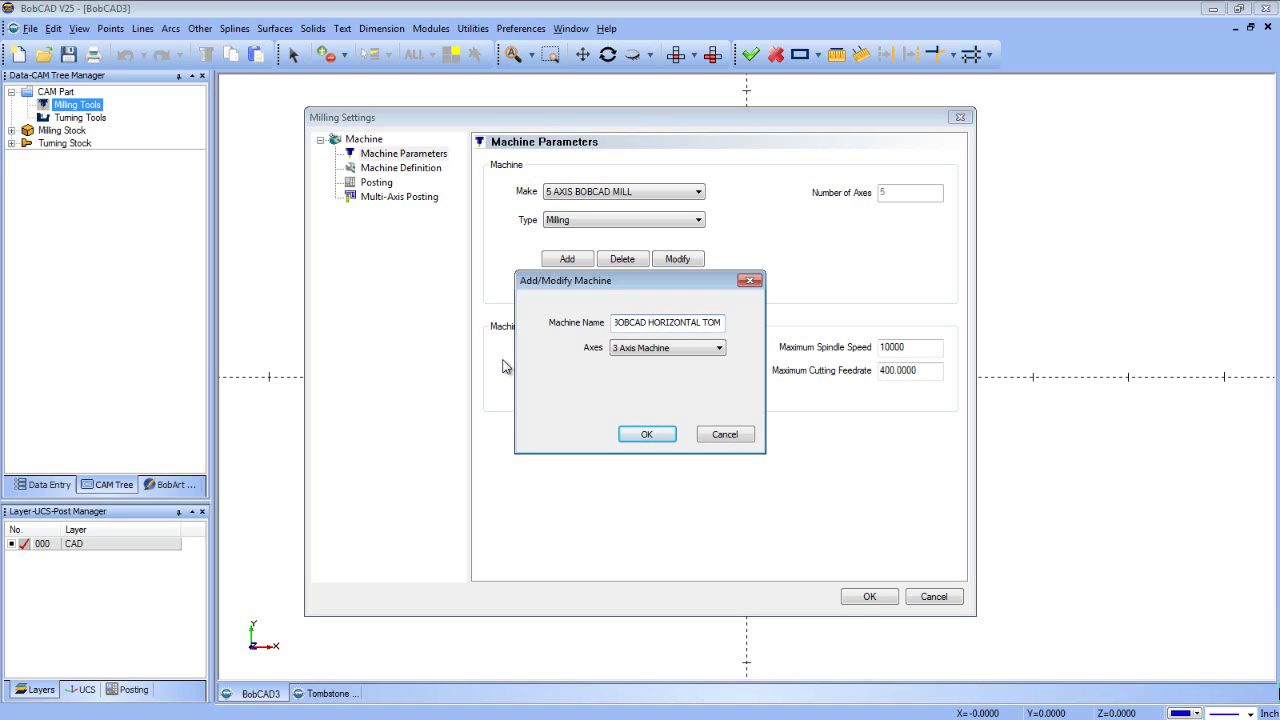
pyautogui.write('BSTONE MILL')
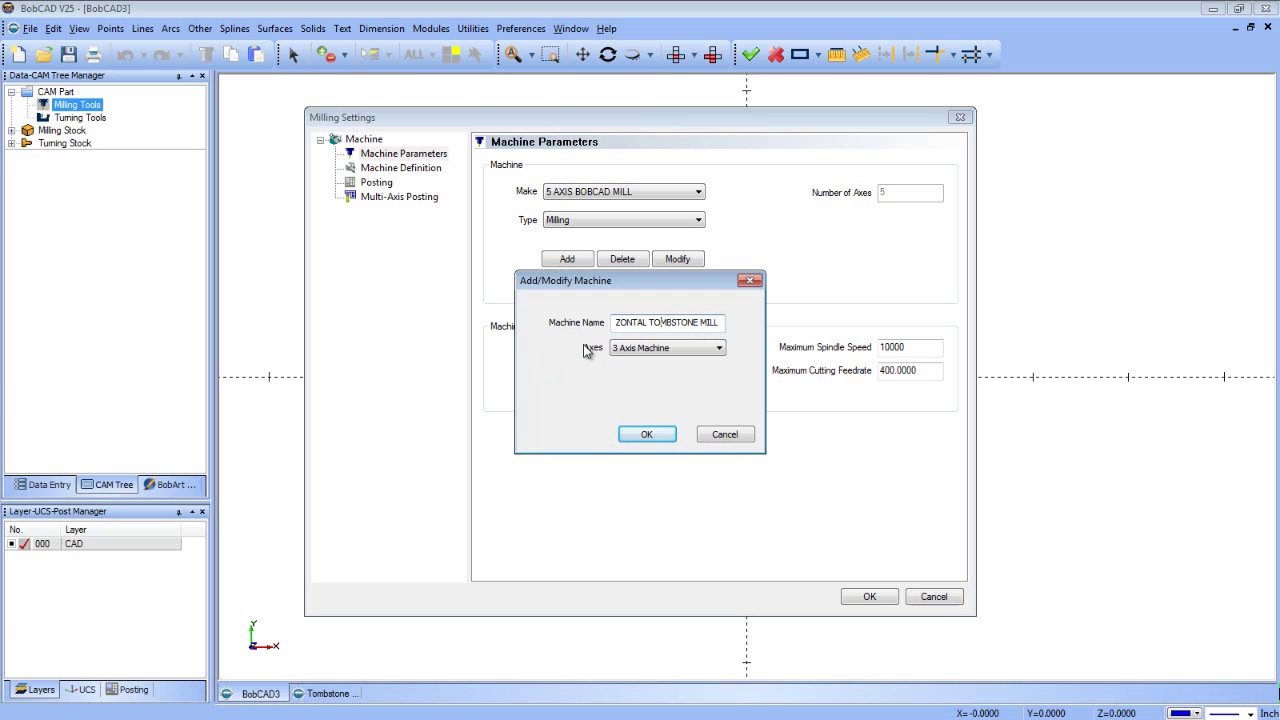
pyautogui.press('Left')
pyautogui.press('Left')
pyautogui.press('Left')
pyautogui.press('Left')
pyautogui.press('Left')
pyautogui.press('Left')
pyautogui.press('Left')
pyautogui.press('Left')
pyautogui.press('Left')
pyautogui.press('Left')
pyautogui.press('Left')
pyautogui.press('Left')
pyautogui.press('Left')
pyautogui.press('Left')
pyautogui.press('Left')
pyautogui.press('Left')
pyautogui.press('Left')
pyautogui.press('Left')
pyautogui.press('Left')
pyautogui.press('Left')
pyautogui.press('Left')
pyautogui.press('Left')
pyautogui.press('Left')
pyautogui.press('Left')
pyautogui.press('Left')
pyautogui.press('Left')
pyautogui.press('Left')
pyautogui.press('Left')
pyautogui.press('Left')
pyautogui.press('Left')
pyautogui.press('Left')
pyautogui.press('Left')
pyautogui.click(662, 349)
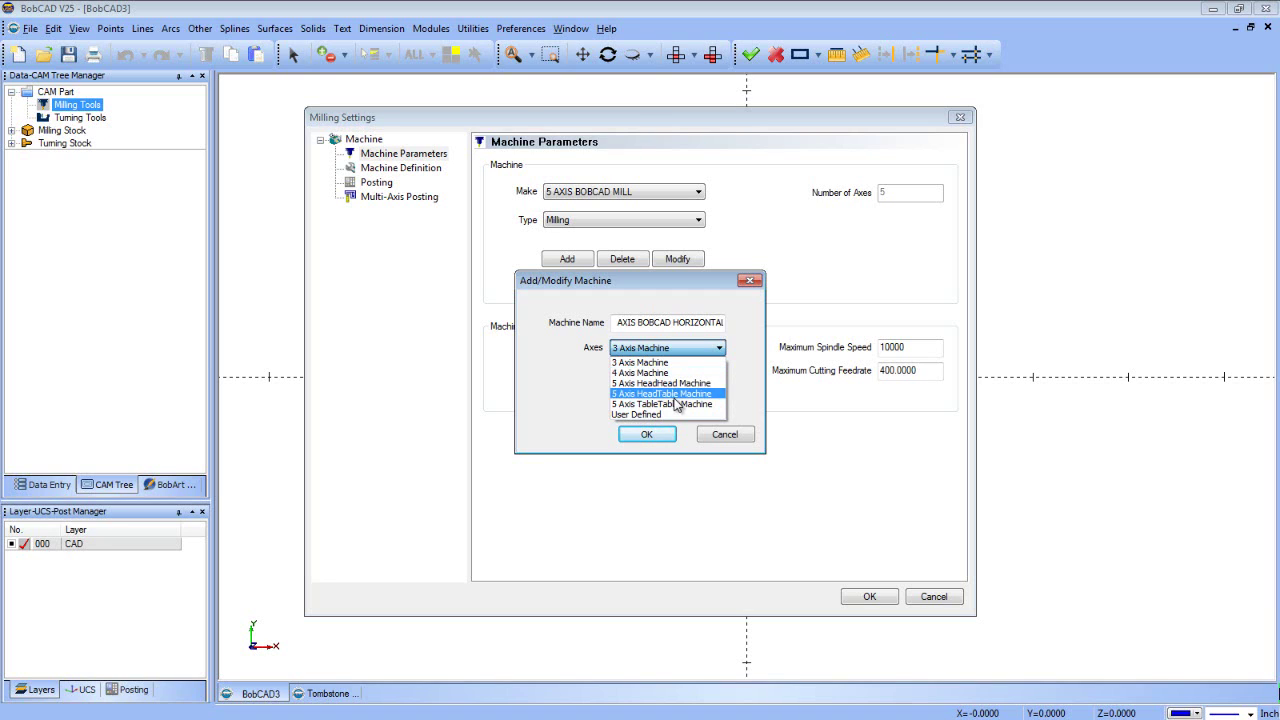
pyautogui.click(660, 413)
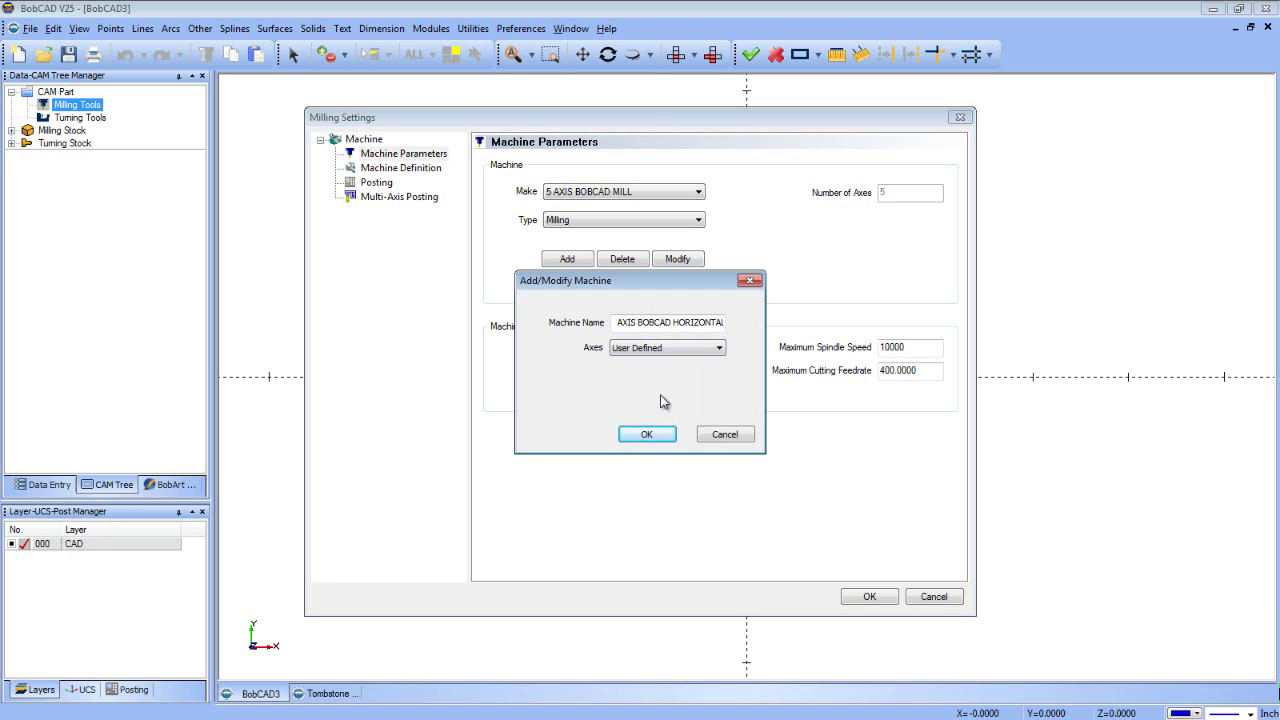
pyautogui.click(648, 434)
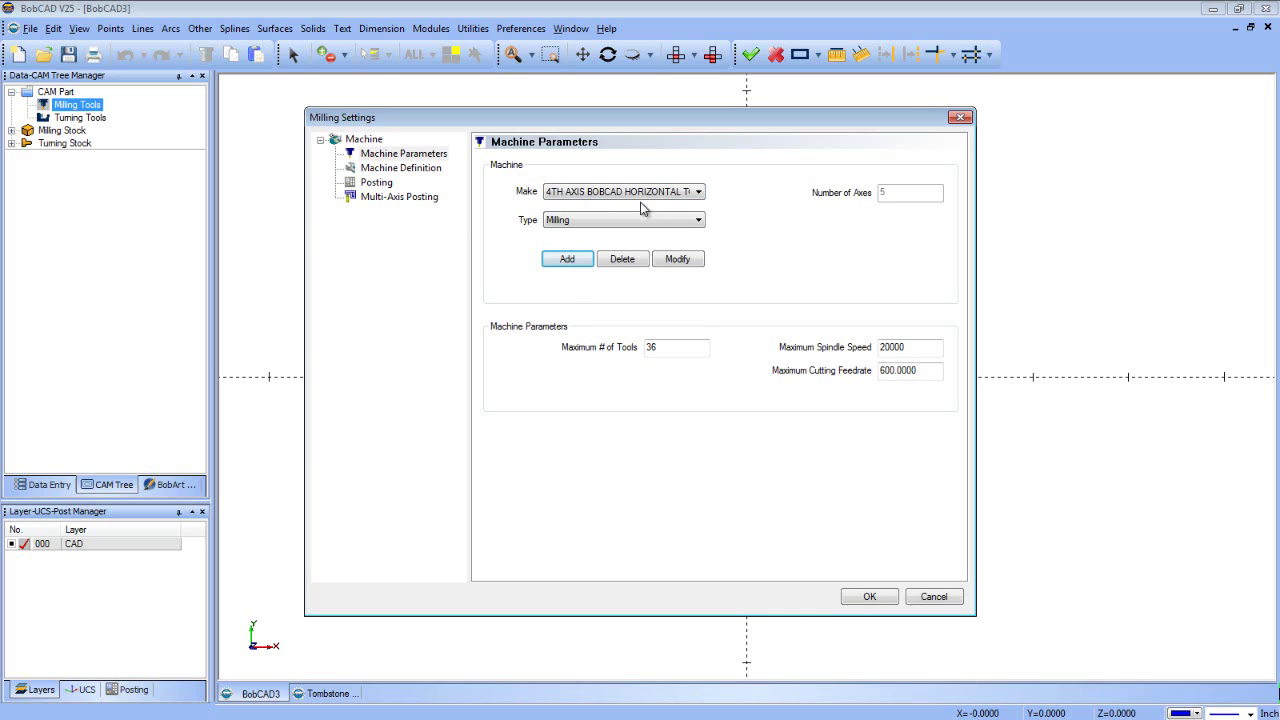
pyautogui.click(385, 168)
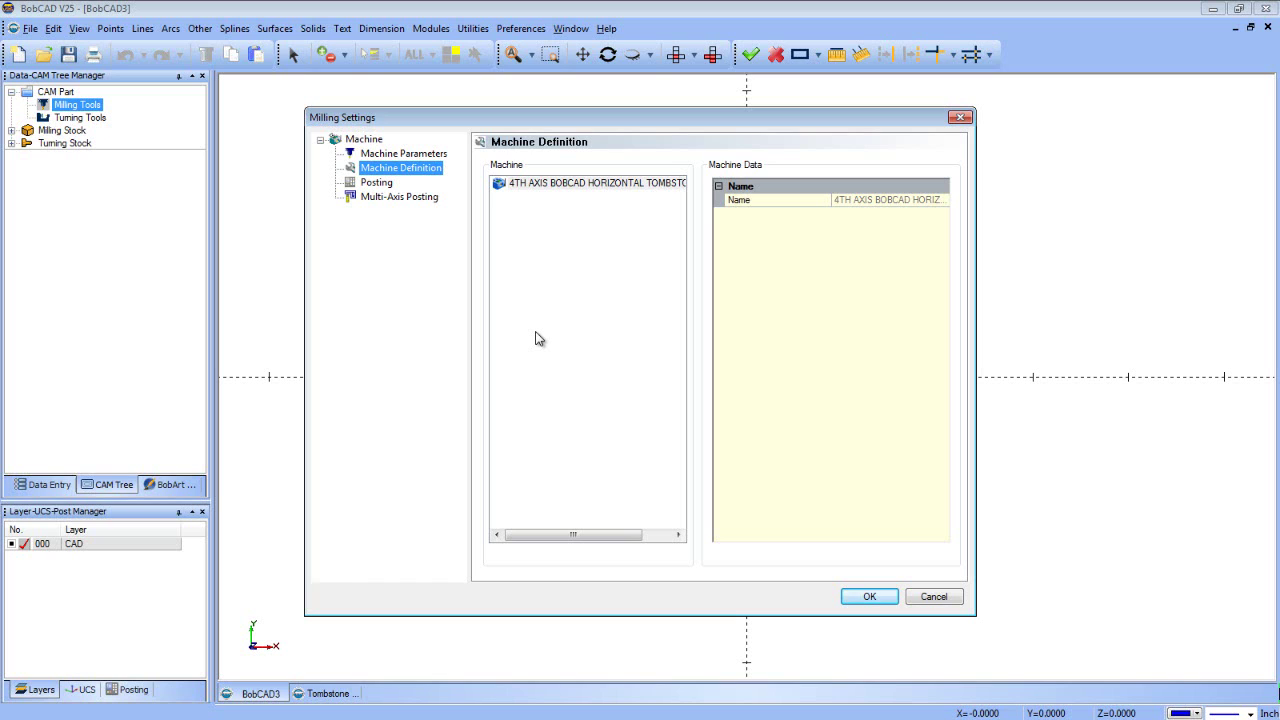
# Add a Y translational axis to the machine with a Z axis beneath it
pyautogui.rightClick(551, 188)
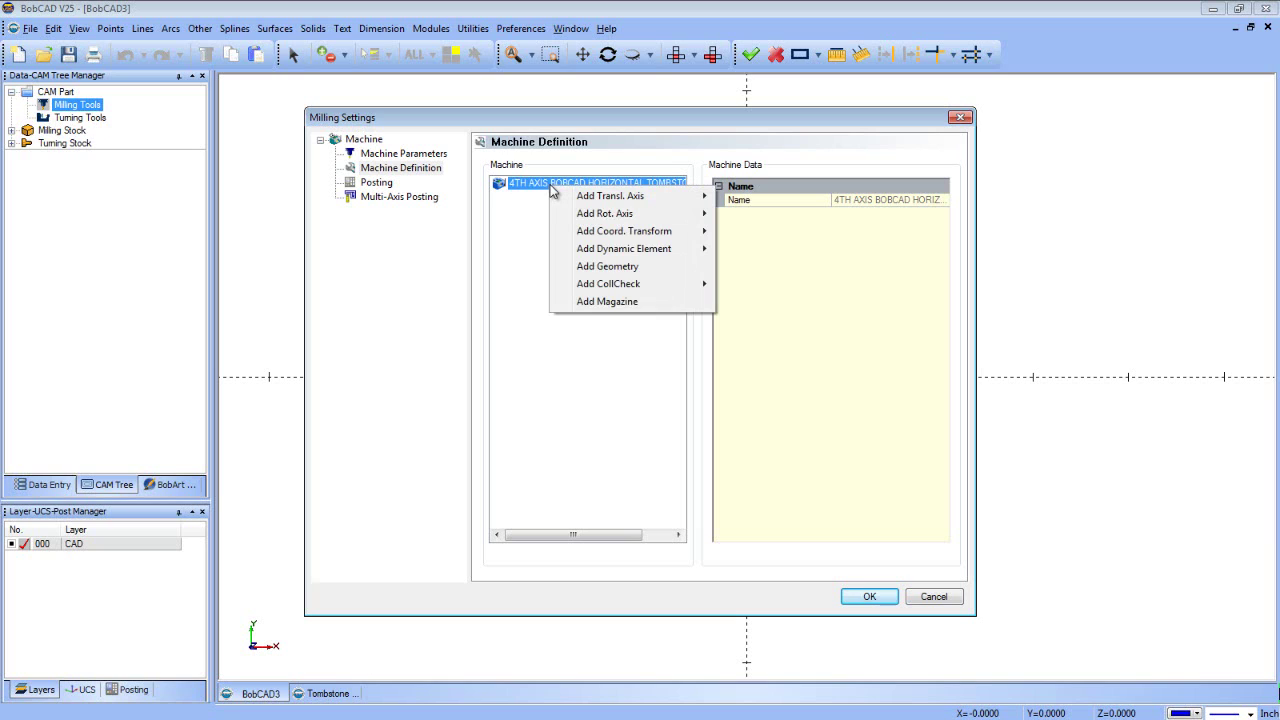
pyautogui.moveTo(625, 202)
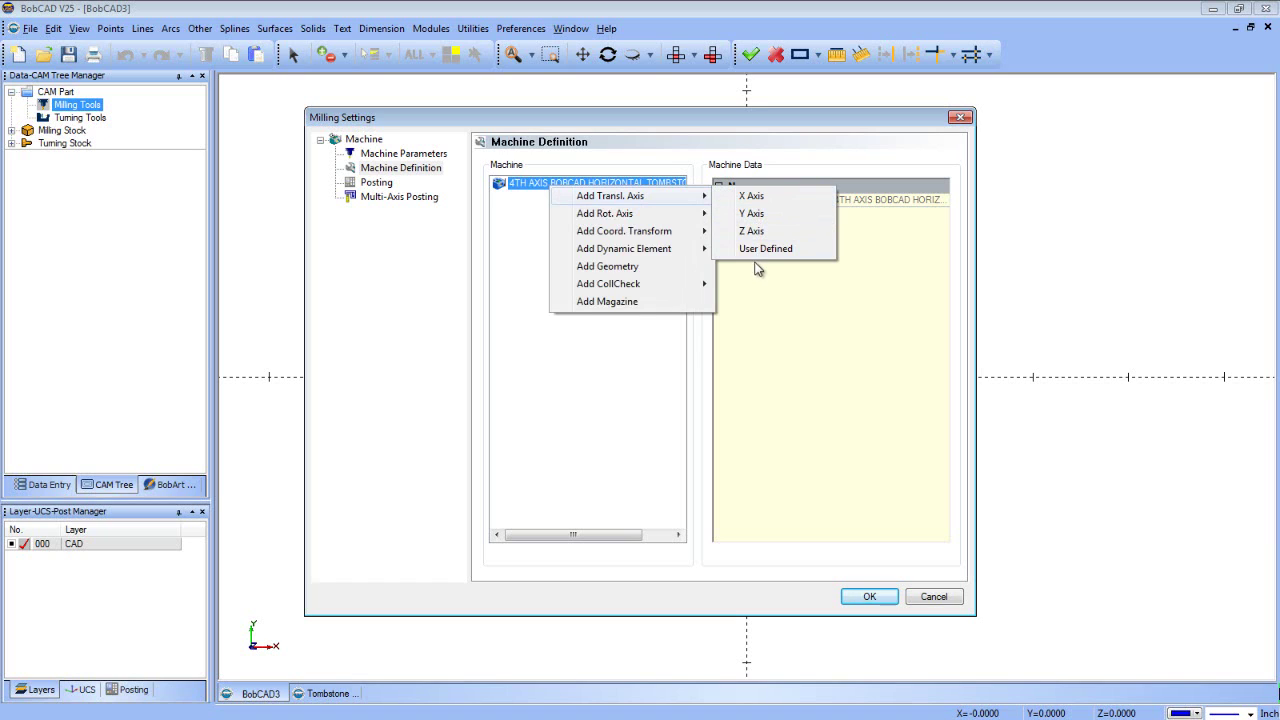
pyautogui.click(752, 214)
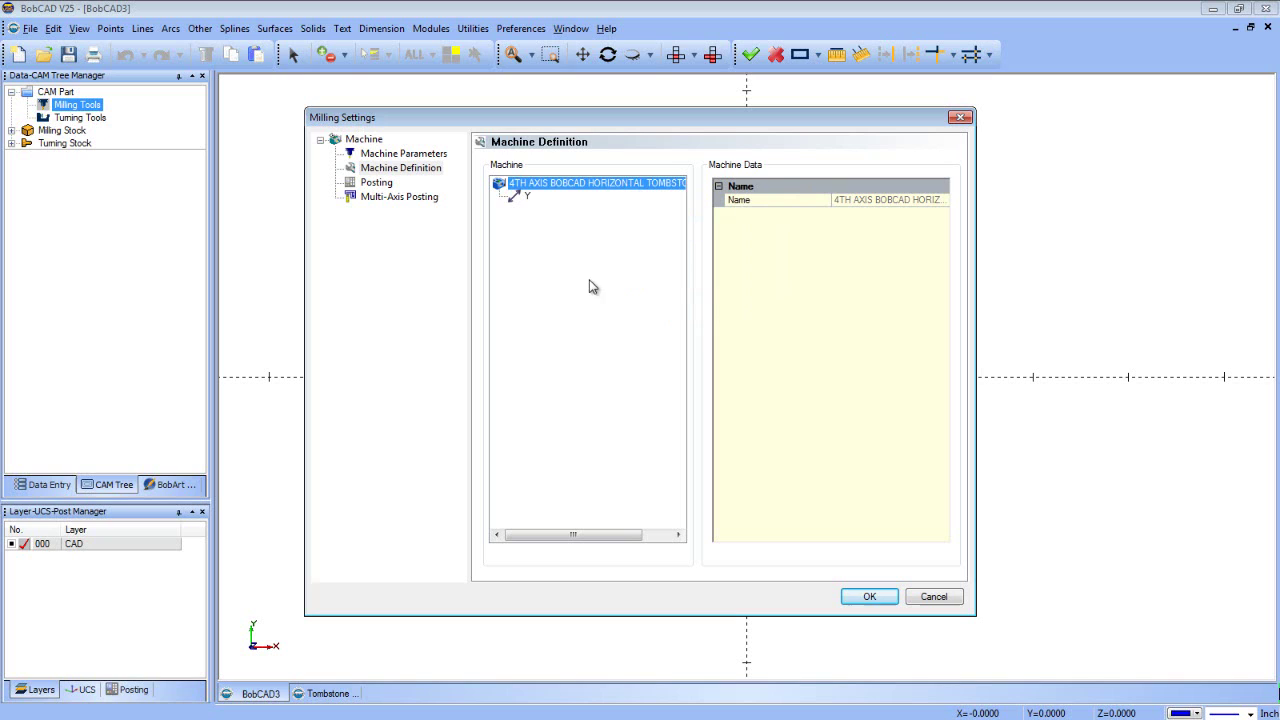
pyautogui.rightClick(529, 202)
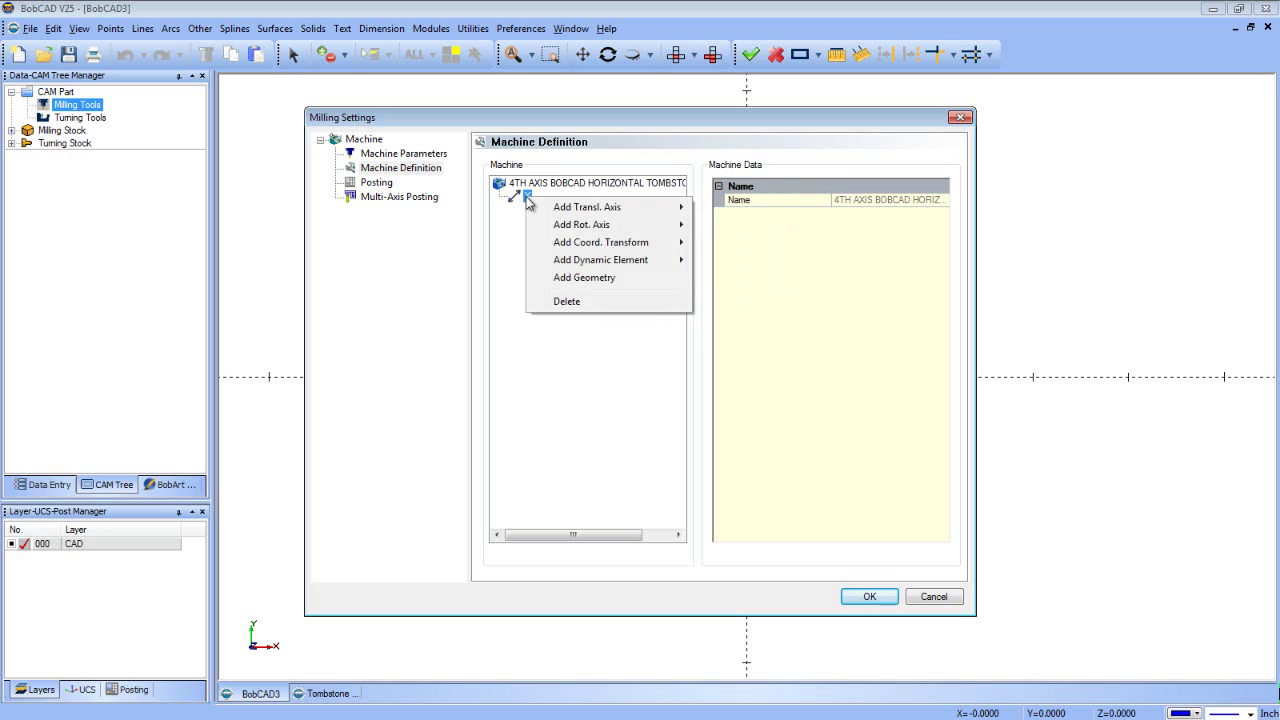
pyautogui.moveTo(662, 210)
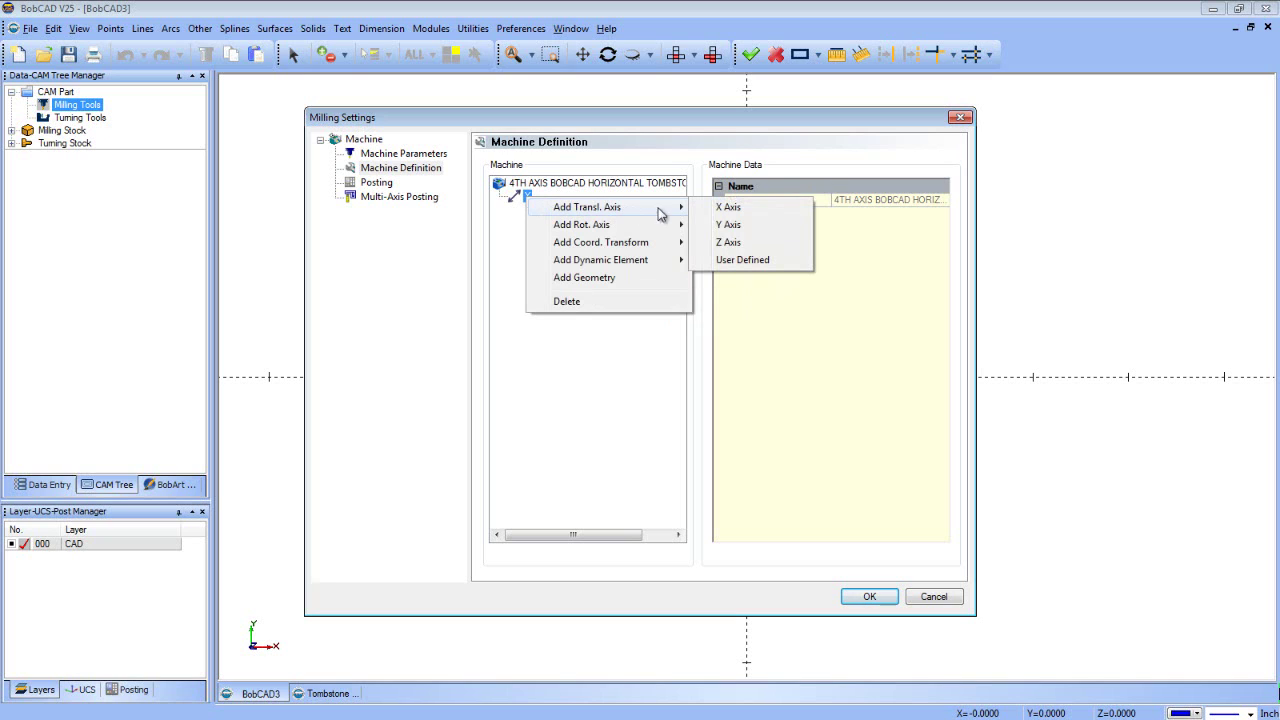
pyautogui.click(731, 243)
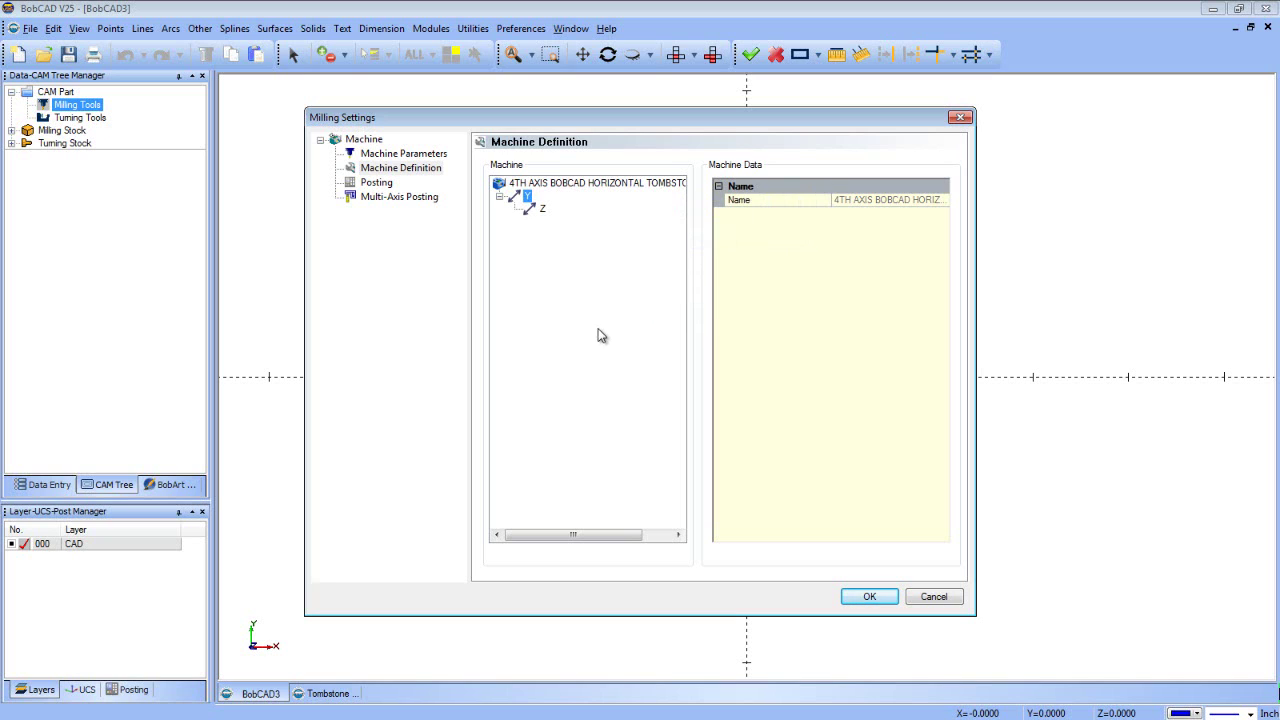
# Add an X translational axis to the machine, carrying a rotary B axis
pyautogui.rightClick(521, 188)
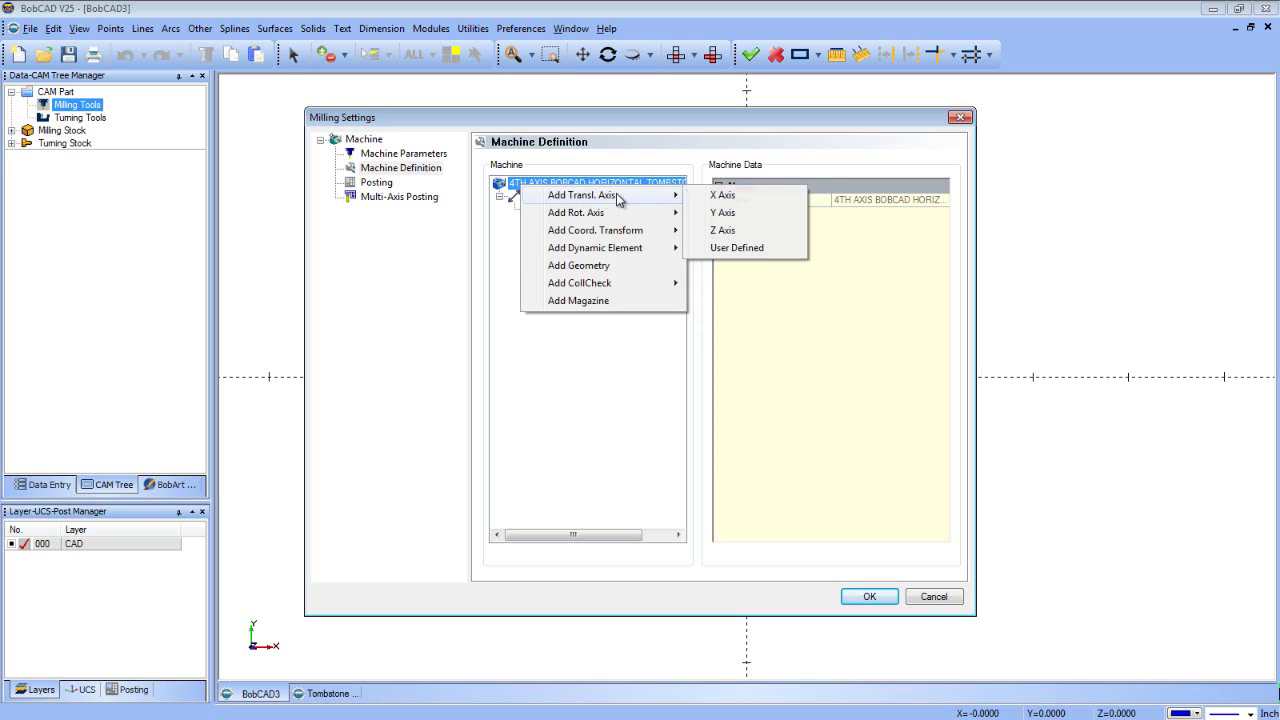
pyautogui.click(722, 195)
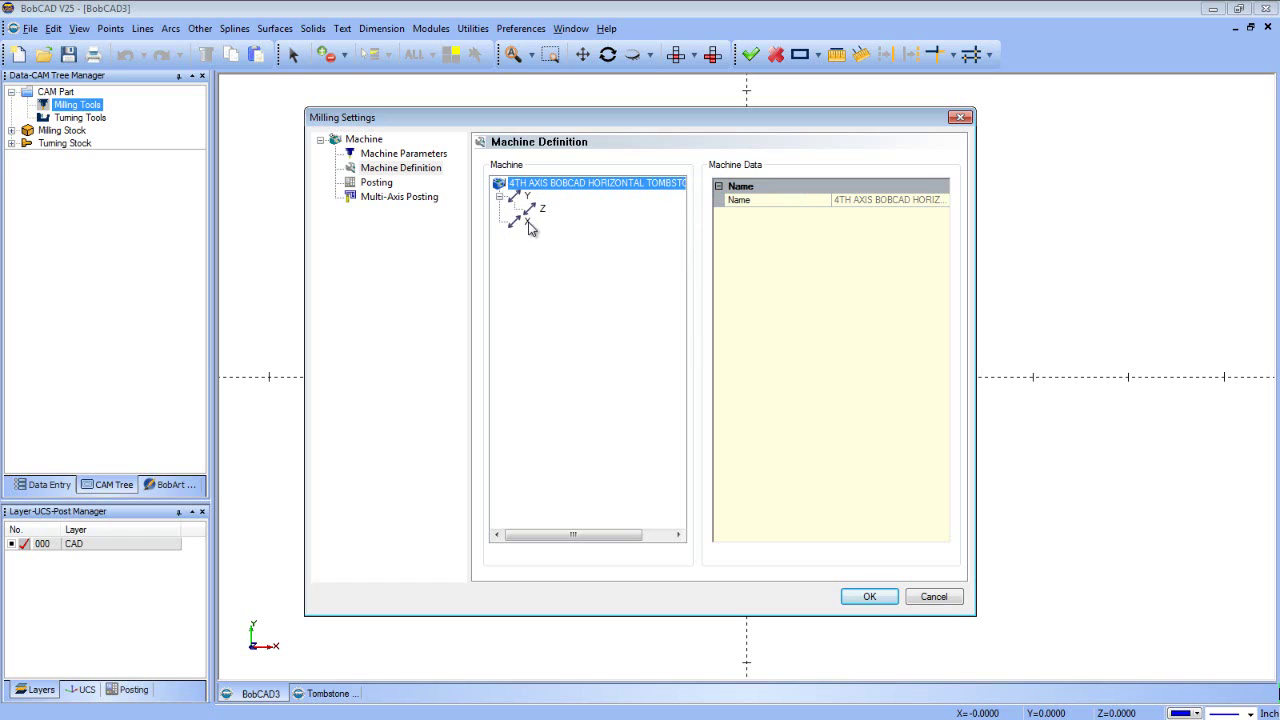
pyautogui.rightClick(530, 228)
pyautogui.moveTo(613, 255)
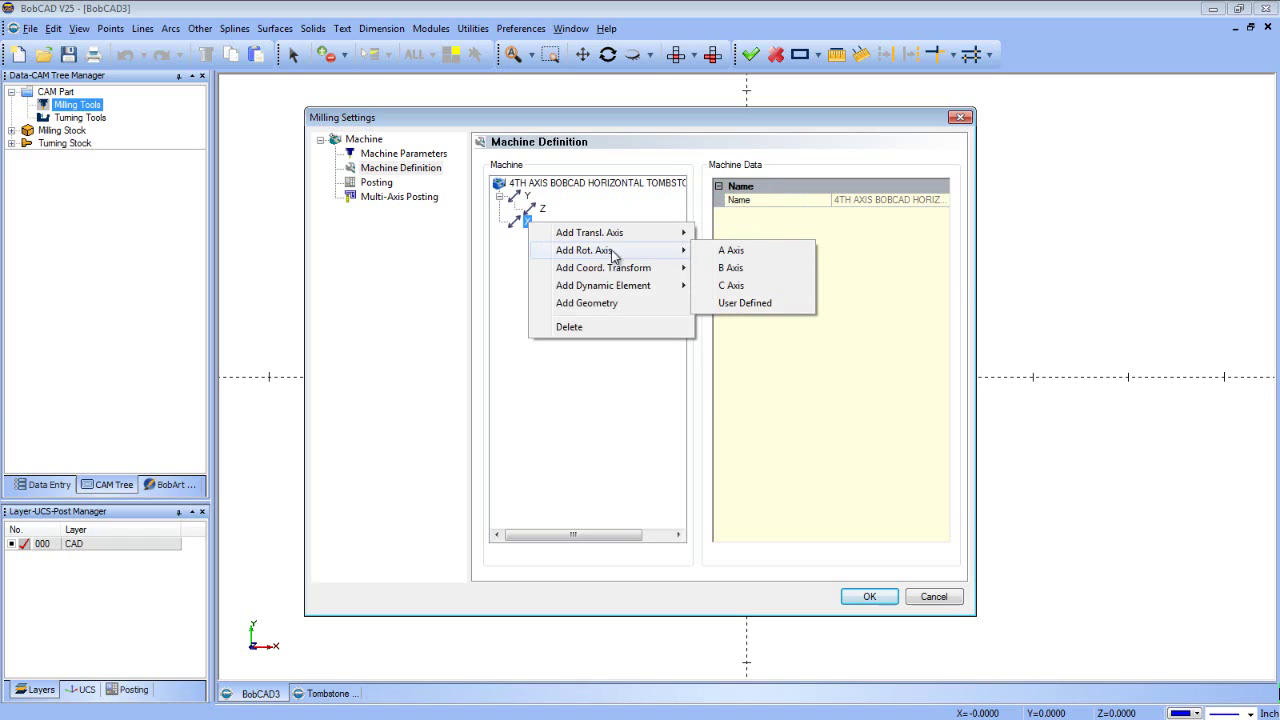
pyautogui.click(733, 268)
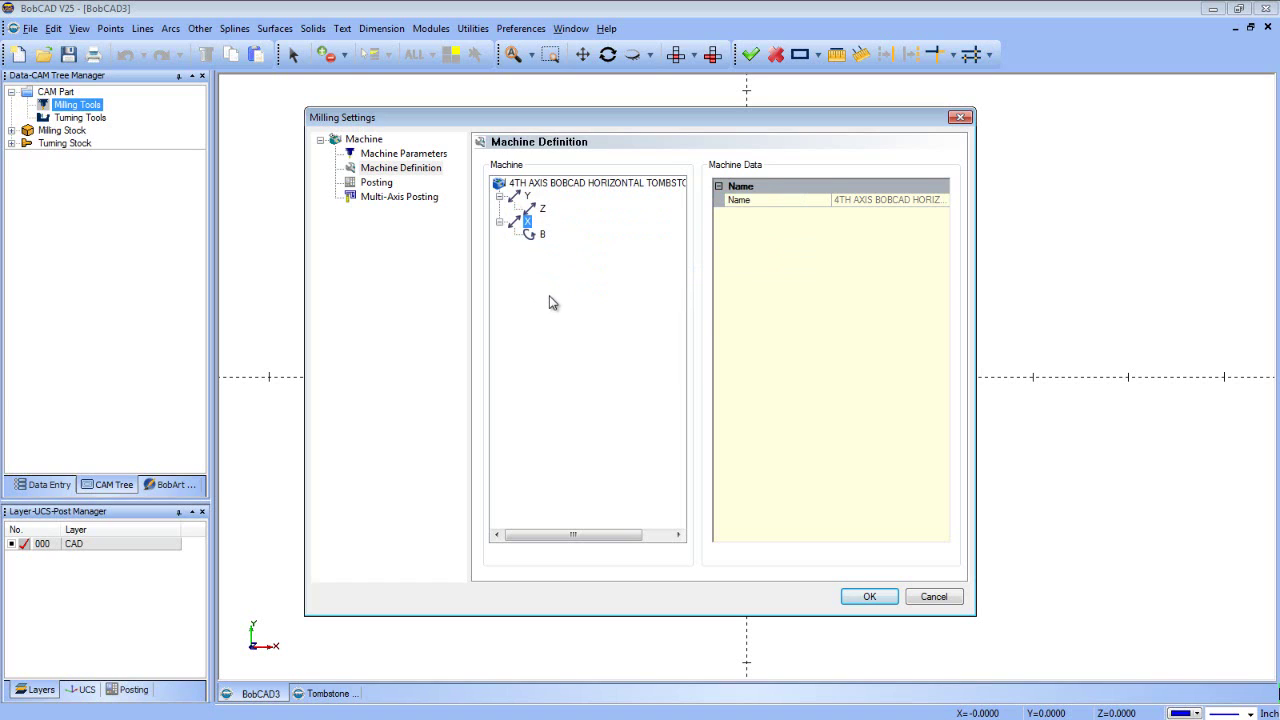
# Set the Y axis travel limits to -20 minimum and 40 maximum
pyautogui.click(527, 197)
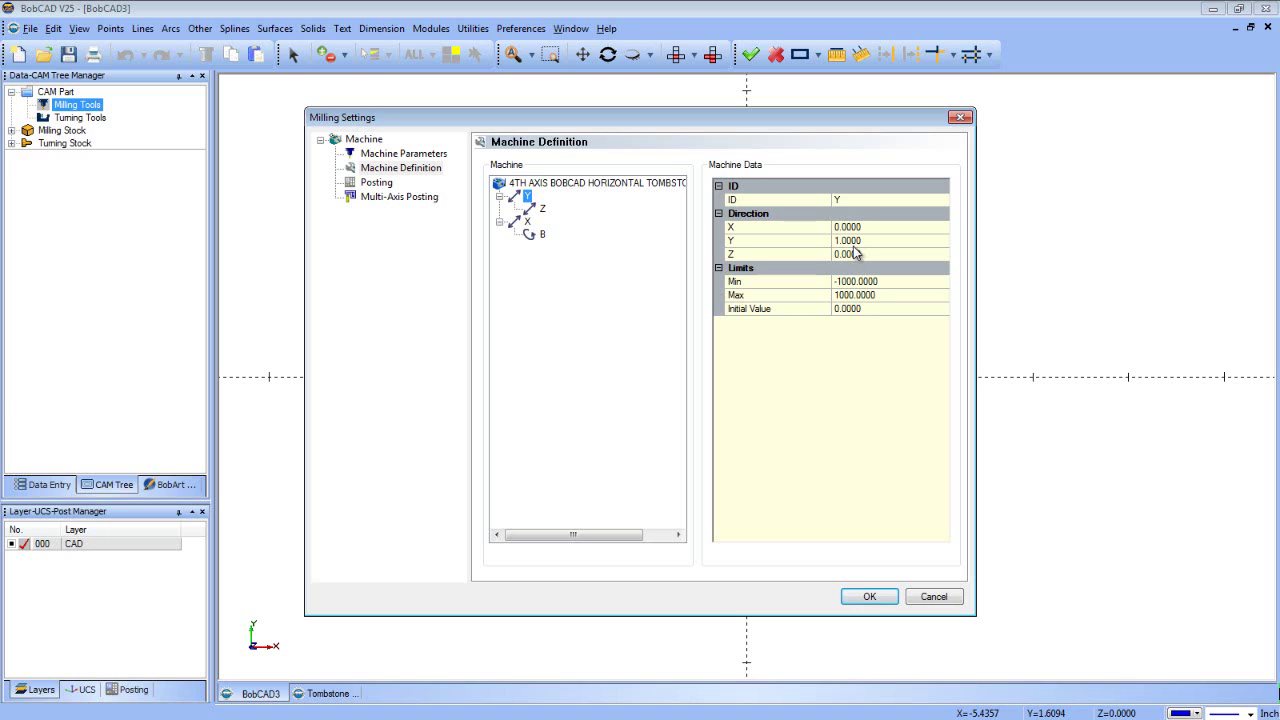
pyautogui.click(890, 281)
pyautogui.write('-100')
pyautogui.click(800, 280)
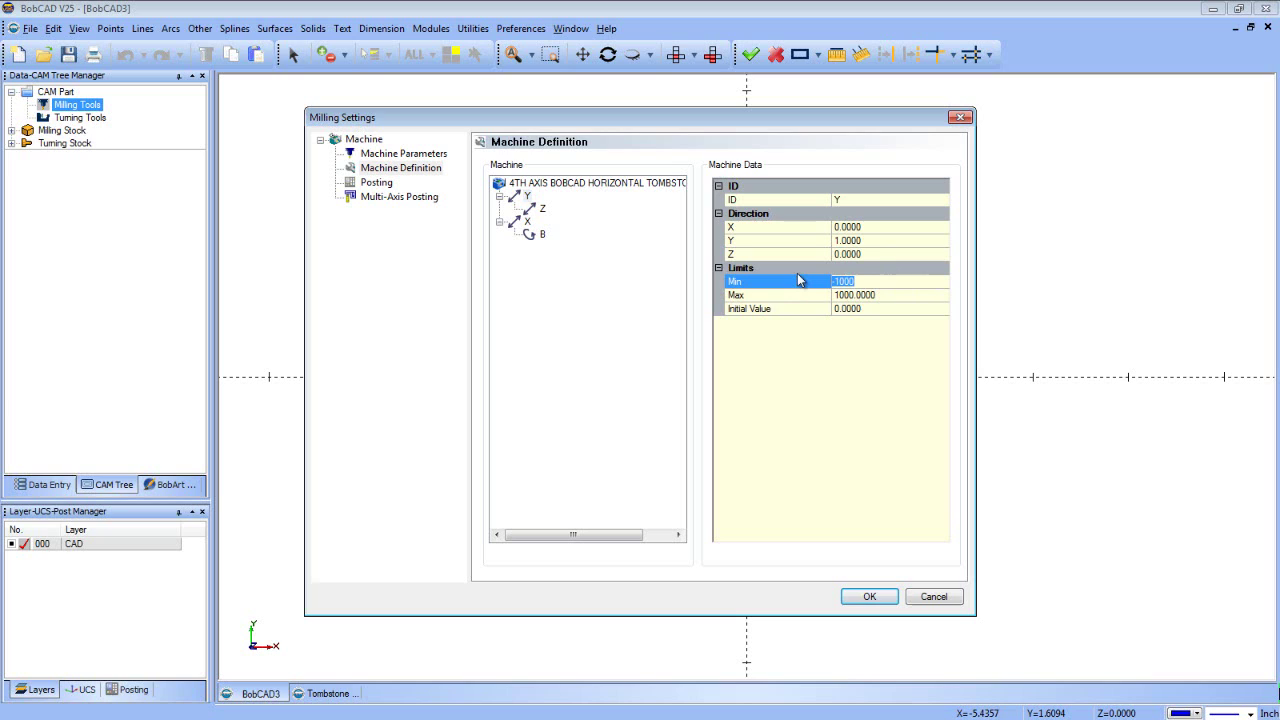
pyautogui.write('-20')
pyautogui.click(875, 296)
pyautogui.doubleClick(866, 296)
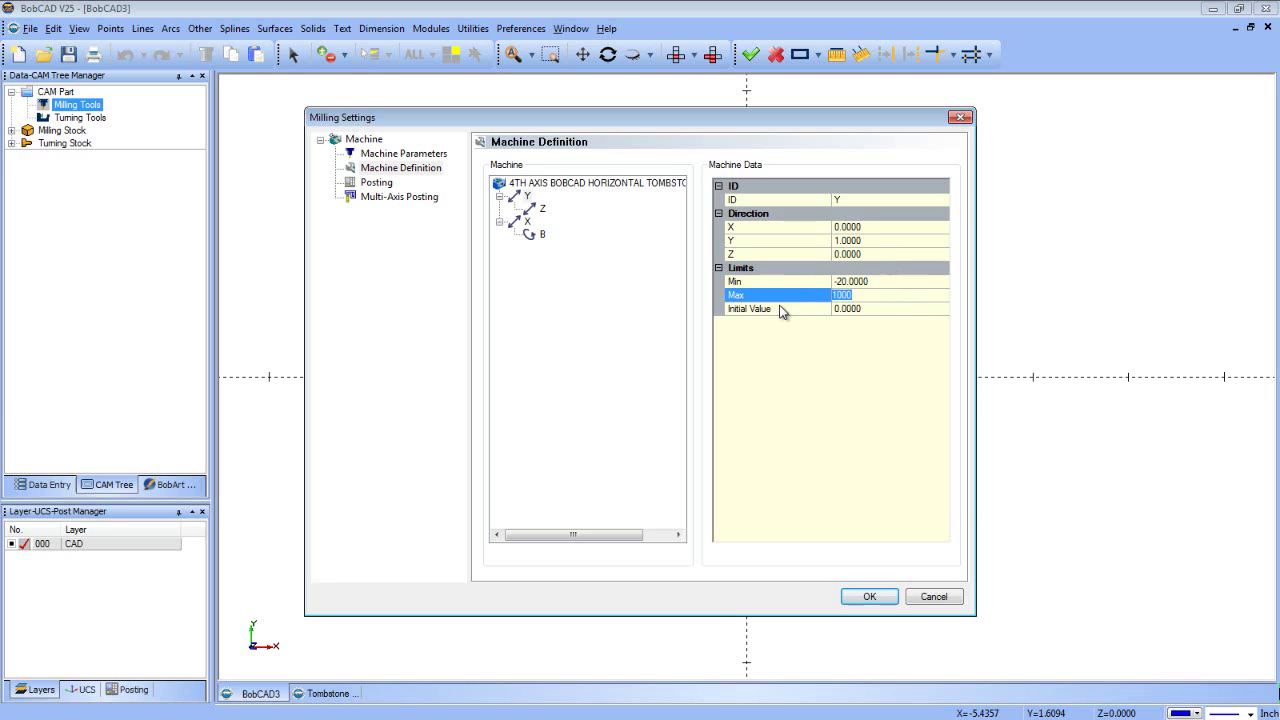
pyautogui.write('40')
pyautogui.click(750, 309)
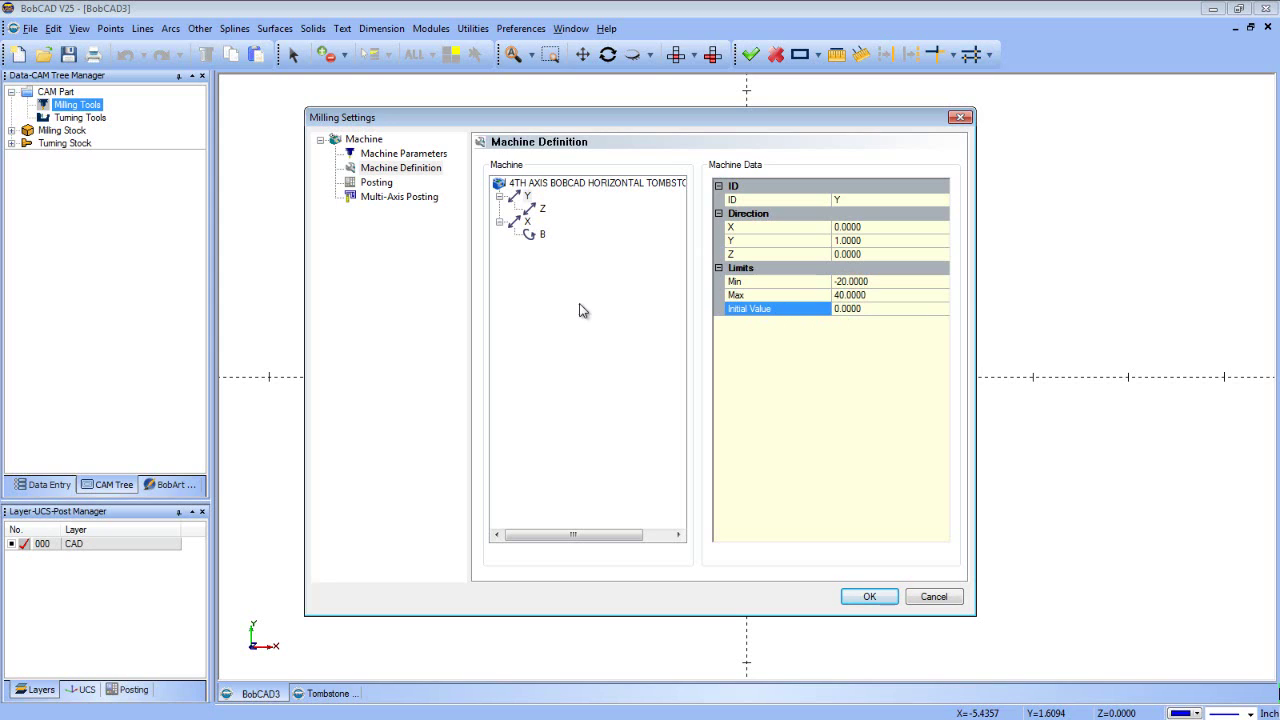
# Set the Z axis limits to -0 minimum and 18 maximum, with initial value 0
pyautogui.click(543, 208)
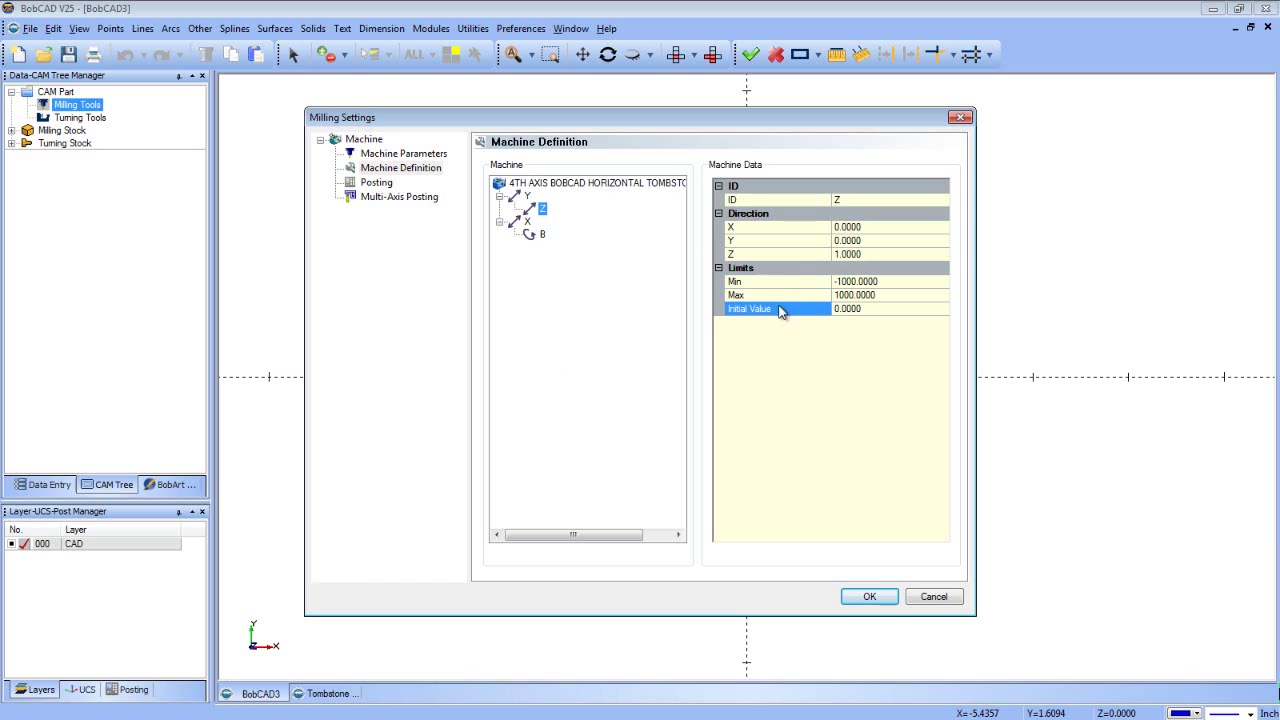
pyautogui.click(886, 283)
pyautogui.click(891, 281)
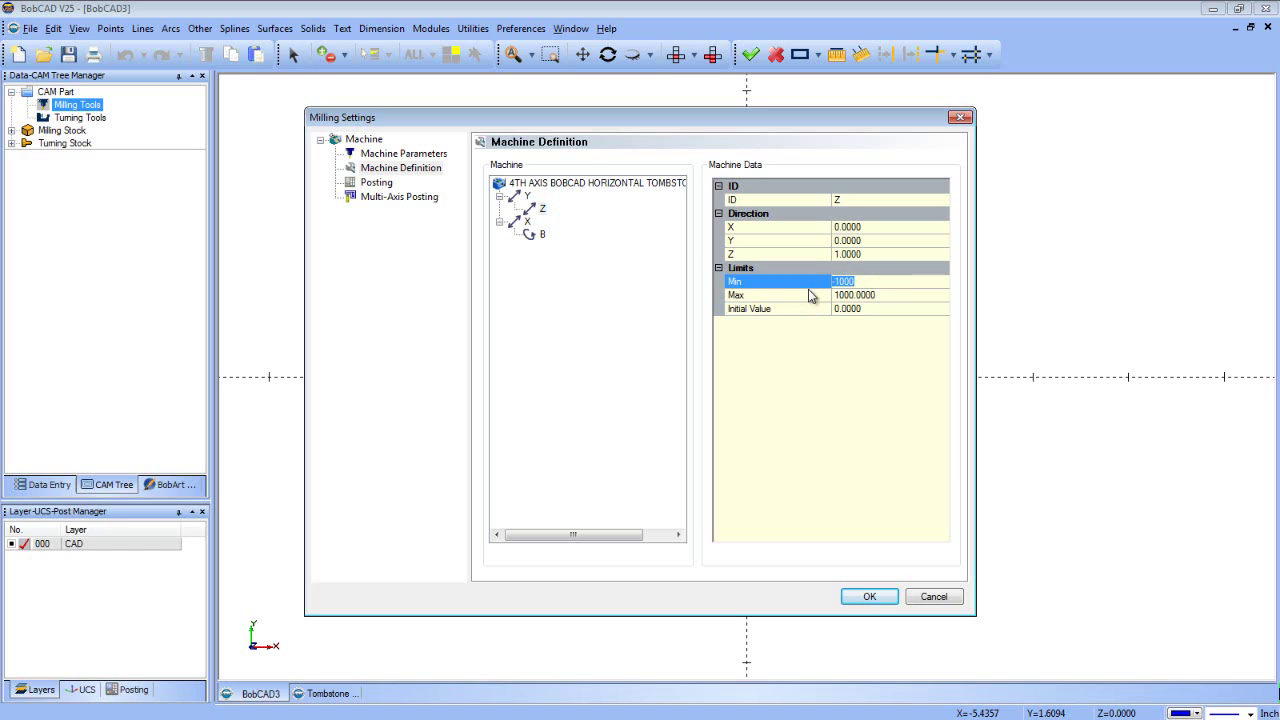
pyautogui.write('-0')
pyautogui.click(850, 308)
pyautogui.click(889, 295)
pyautogui.click(878, 295)
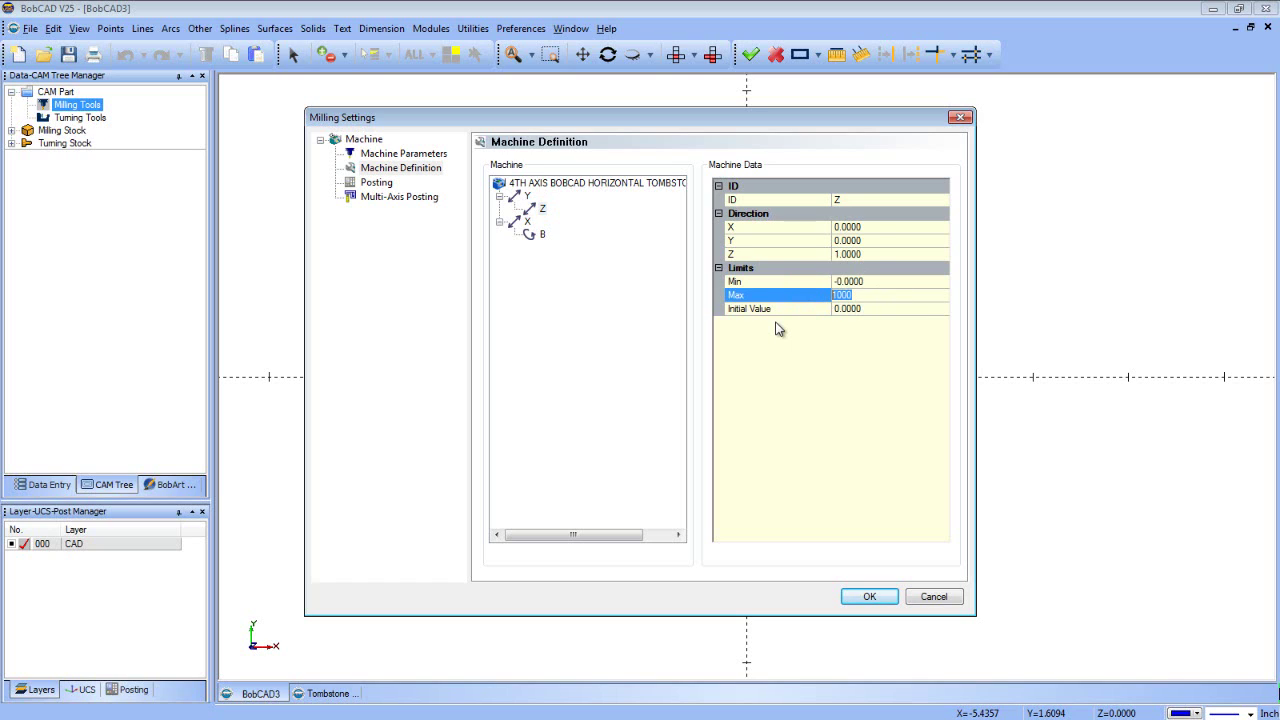
pyautogui.write('18')
pyautogui.click(901, 417)
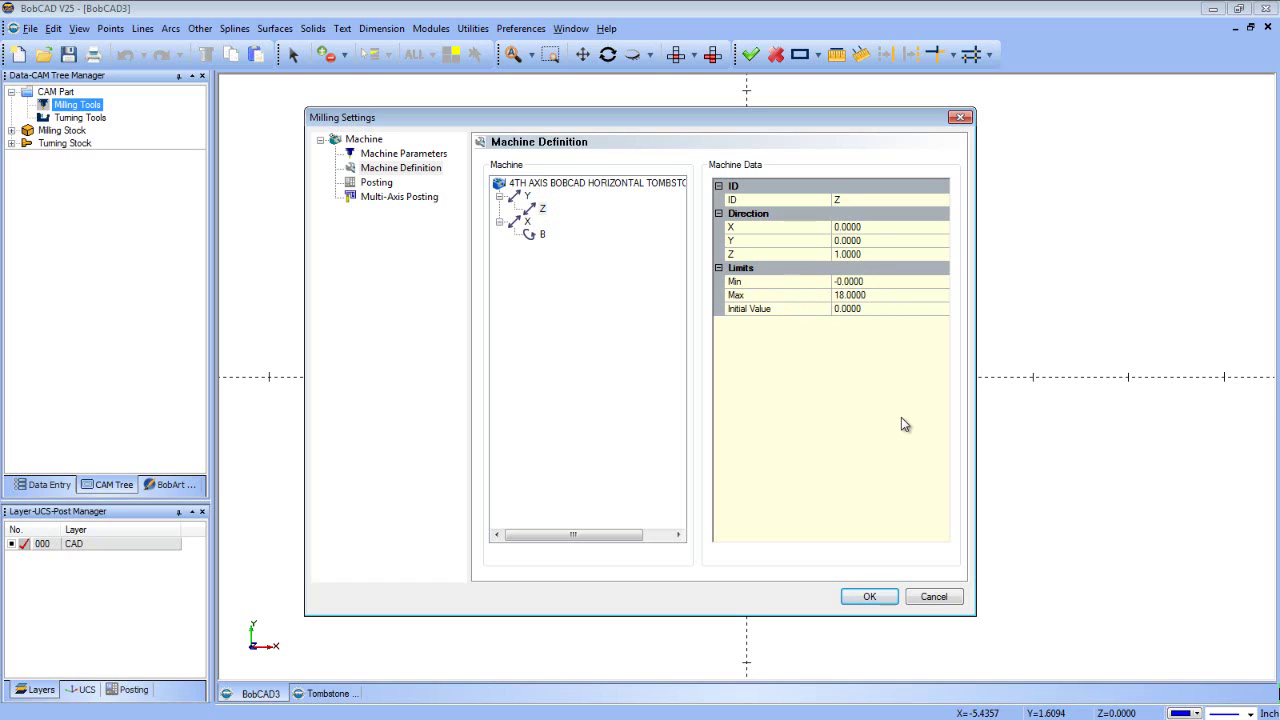
pyautogui.click(883, 309)
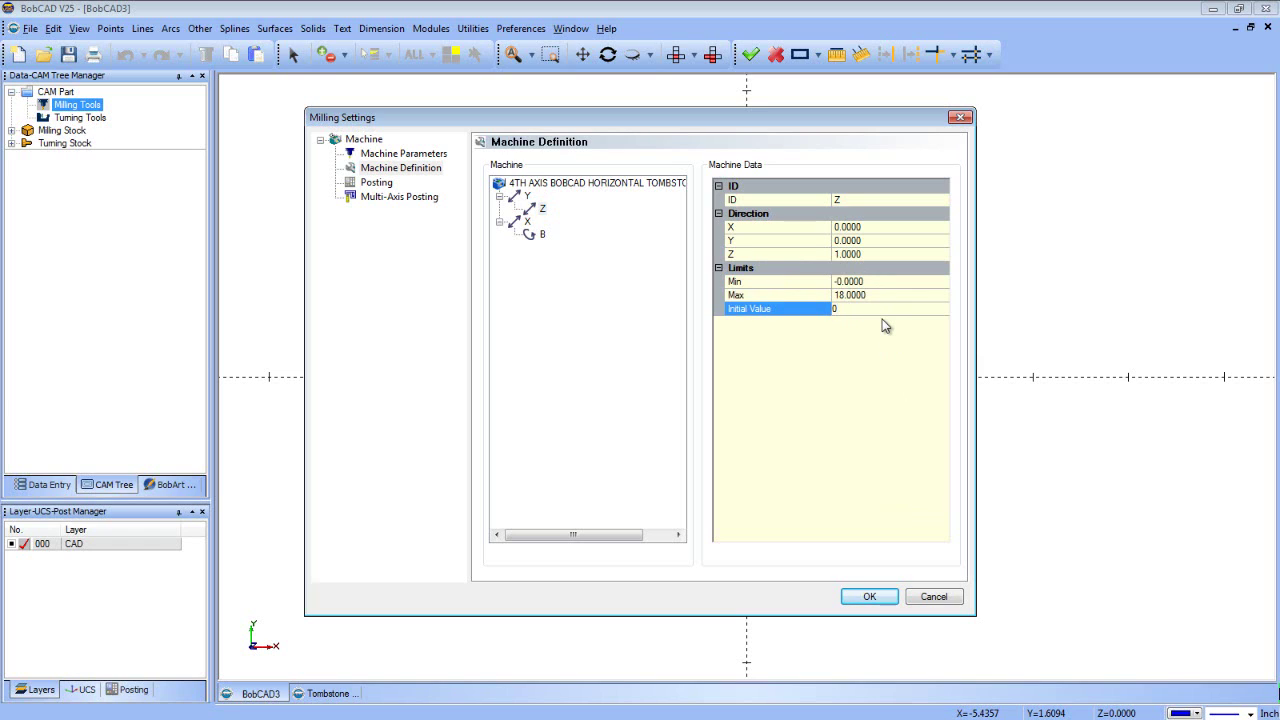
# Reverse the X axis direction by setting its X component to -1
pyautogui.click(527, 222)
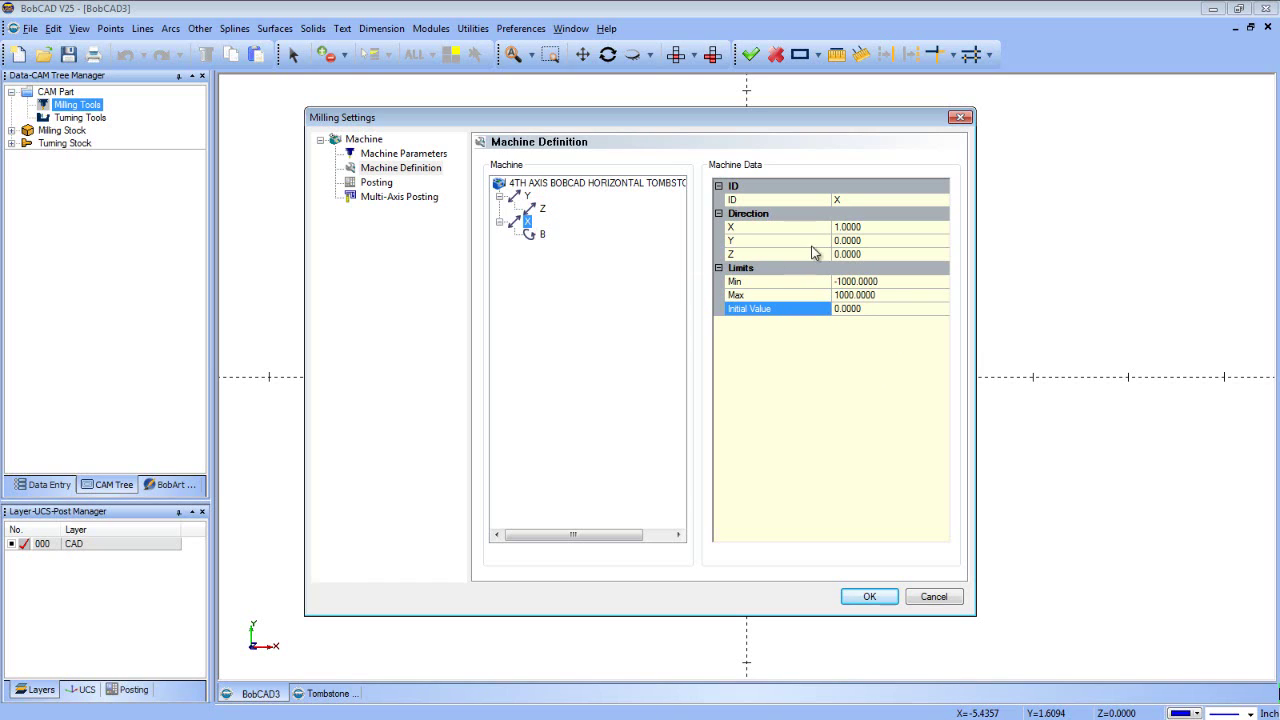
pyautogui.click(848, 228)
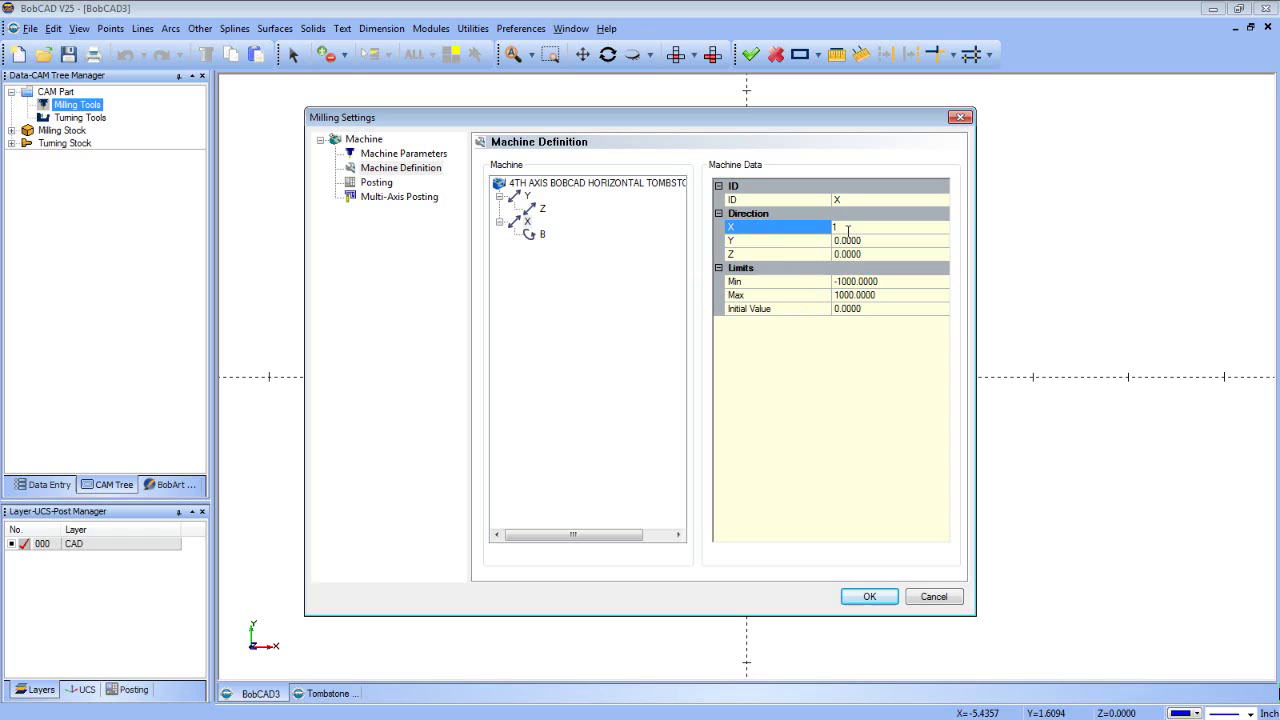
pyautogui.press('BackSpace')
pyautogui.write('-1')
# Limit the X axis travel to -40 minimum and 40 maximum
pyautogui.click(862, 283)
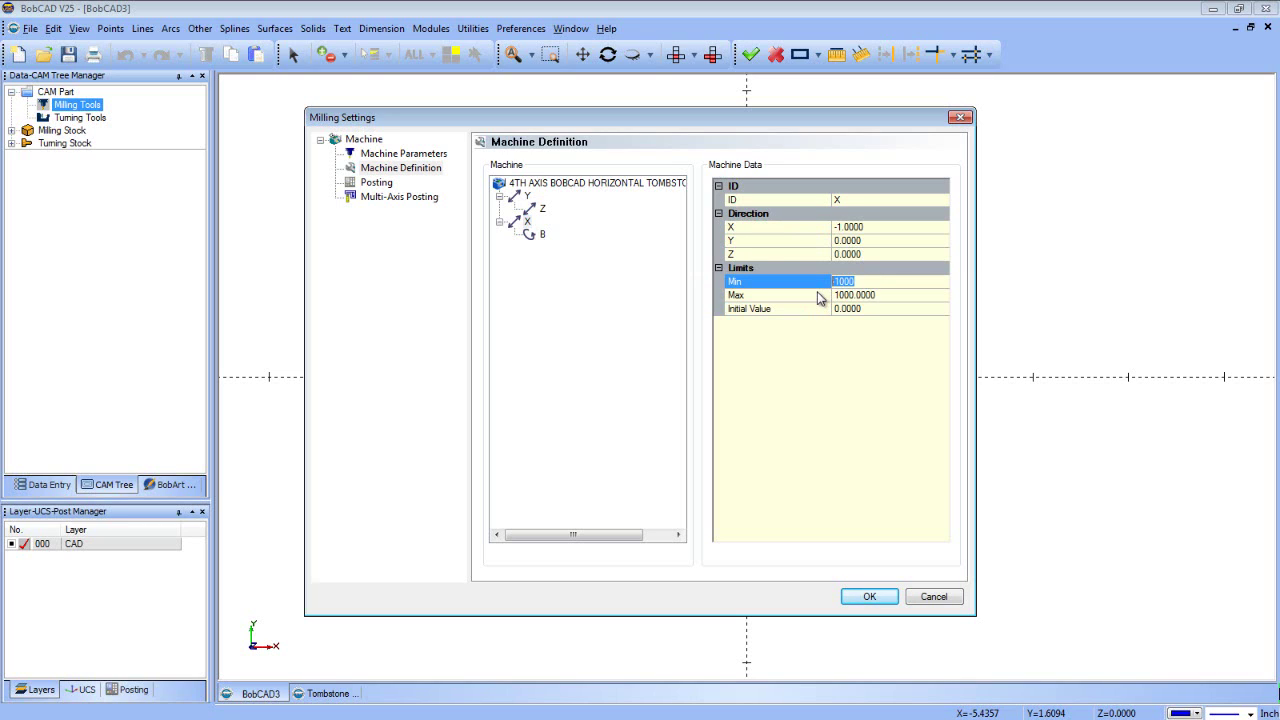
pyautogui.write('-40')
pyautogui.click(840, 297)
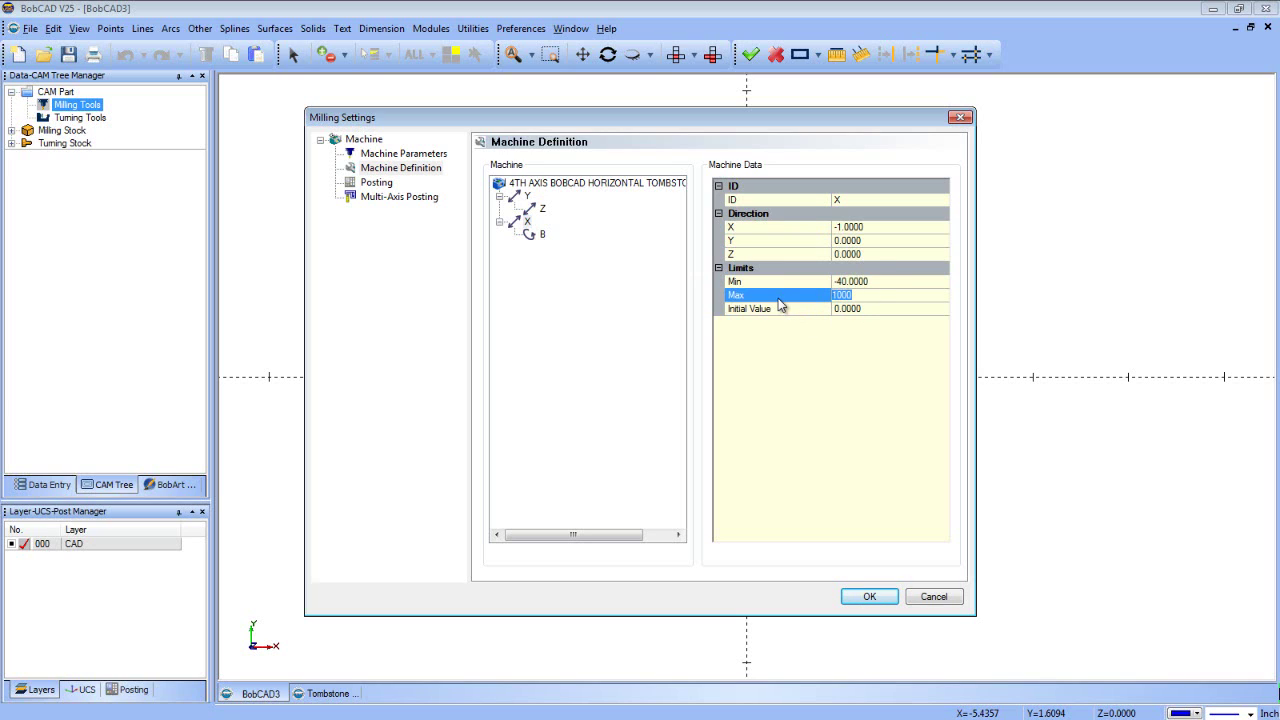
pyautogui.write('-')
pyautogui.press('BackSpace')
pyautogui.write('40')
pyautogui.click(857, 308)
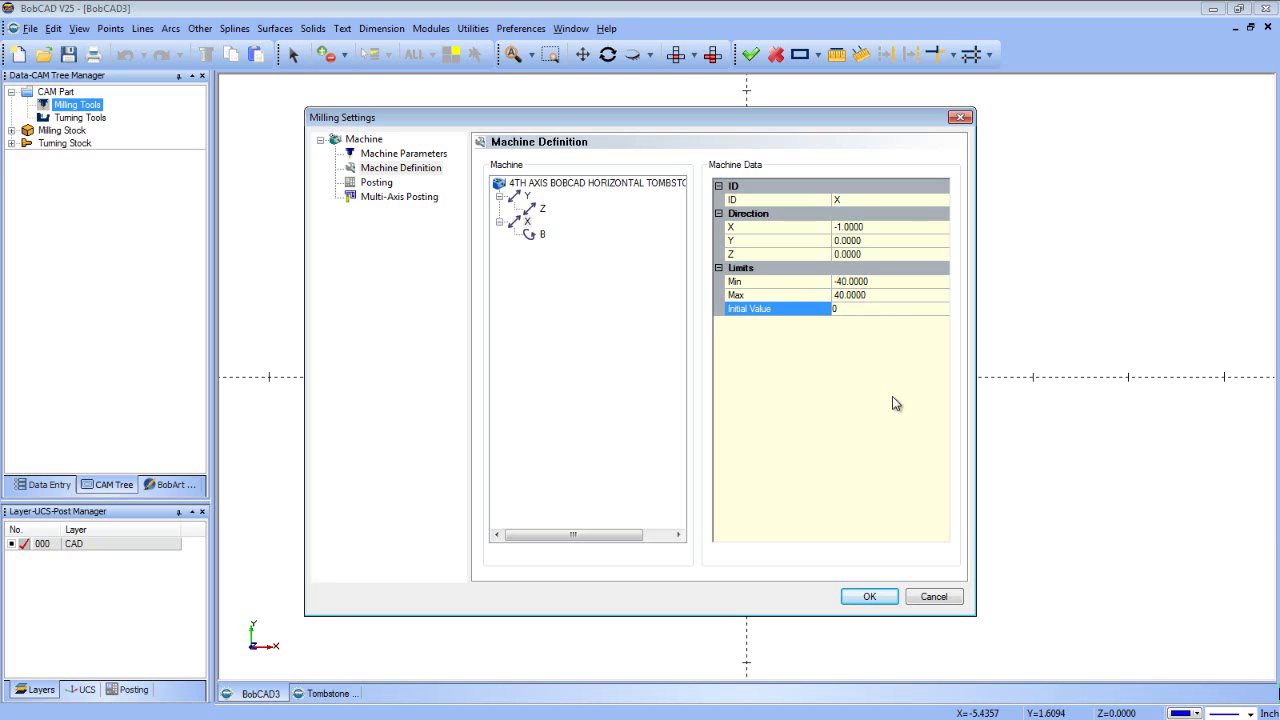
pyautogui.click(542, 234)
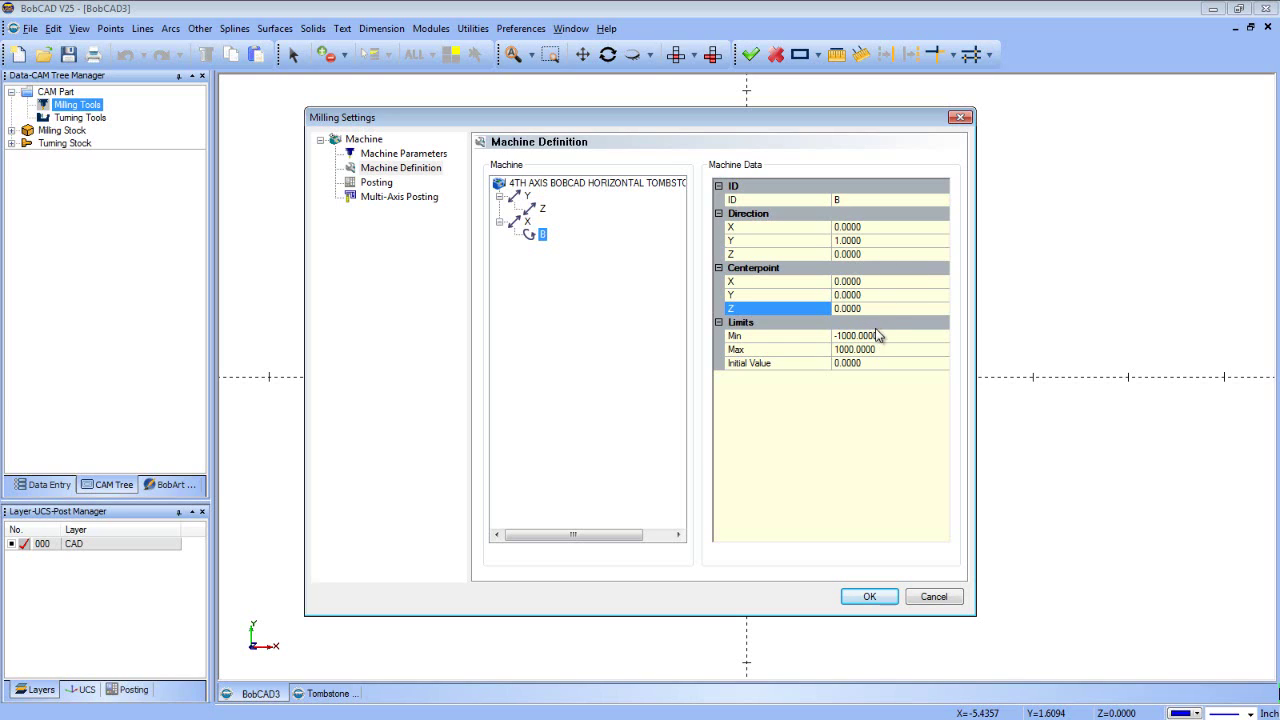
# Set the B rotary axis limits to -9999.999 minimum and 9999.999 maximum
pyautogui.click(875, 337)
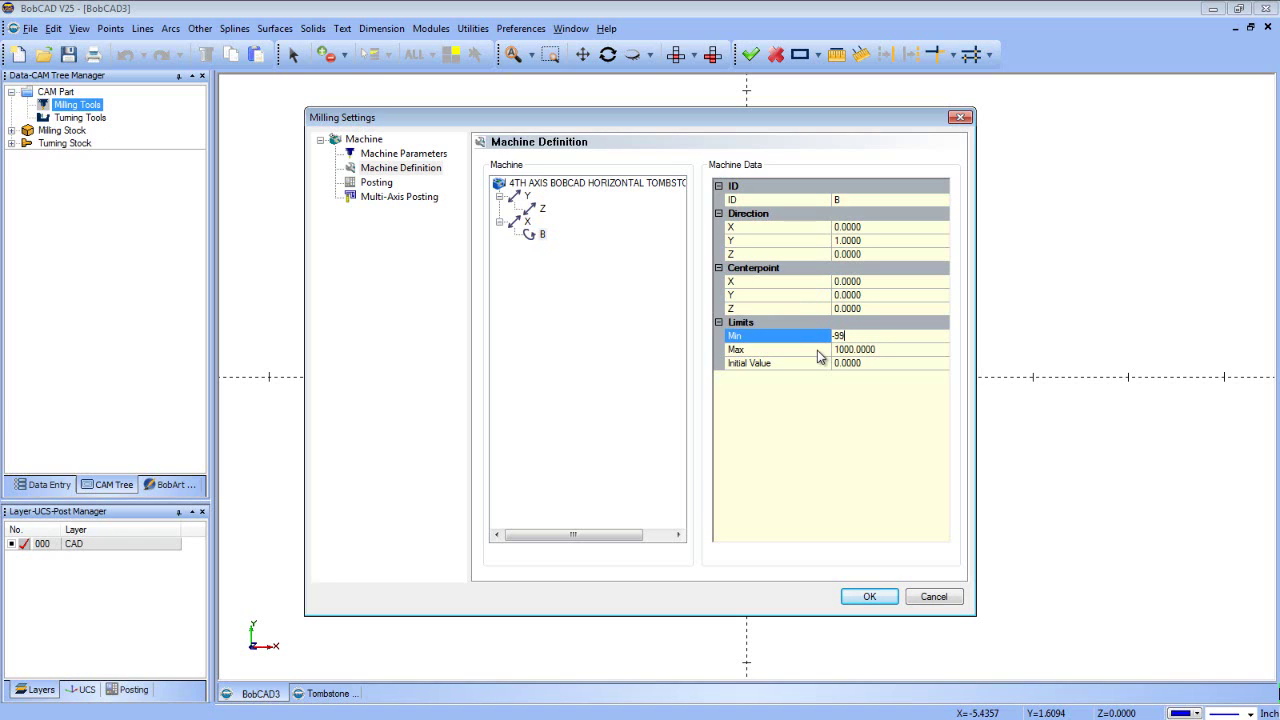
pyautogui.write('-9999.999')
pyautogui.click(847, 363)
pyautogui.click(878, 349)
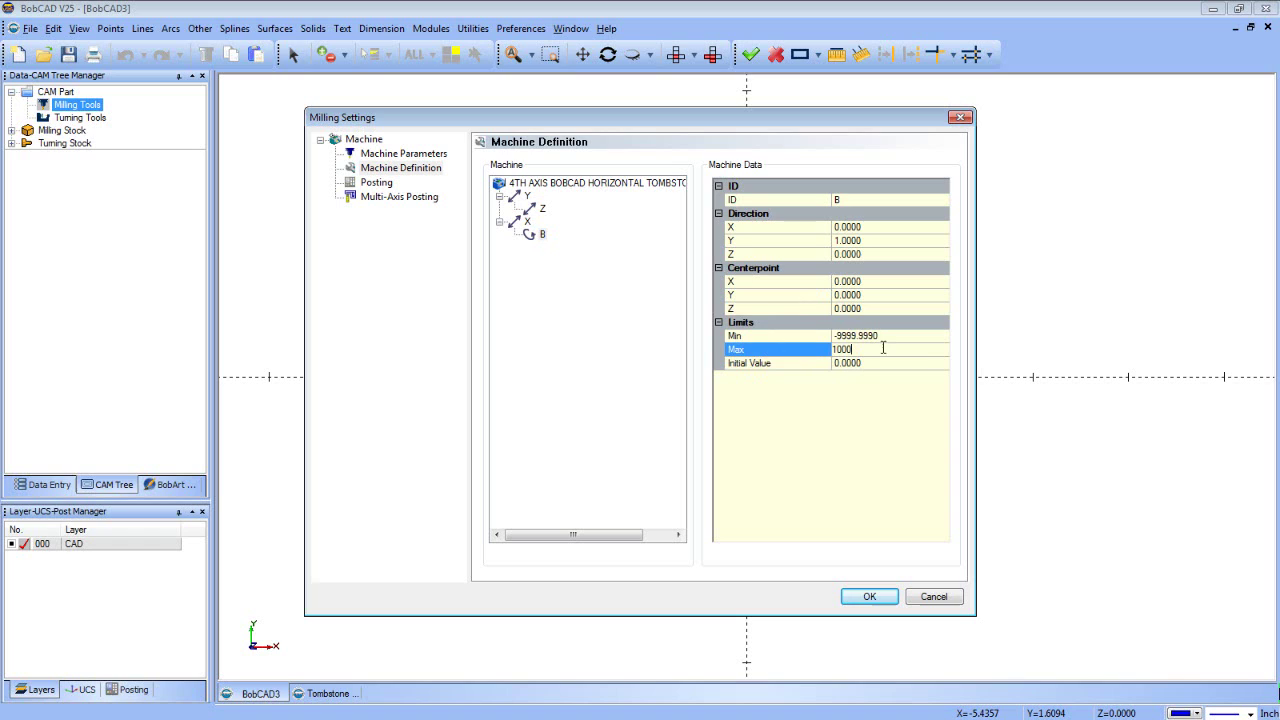
pyautogui.write('9999.999')
pyautogui.click(761, 379)
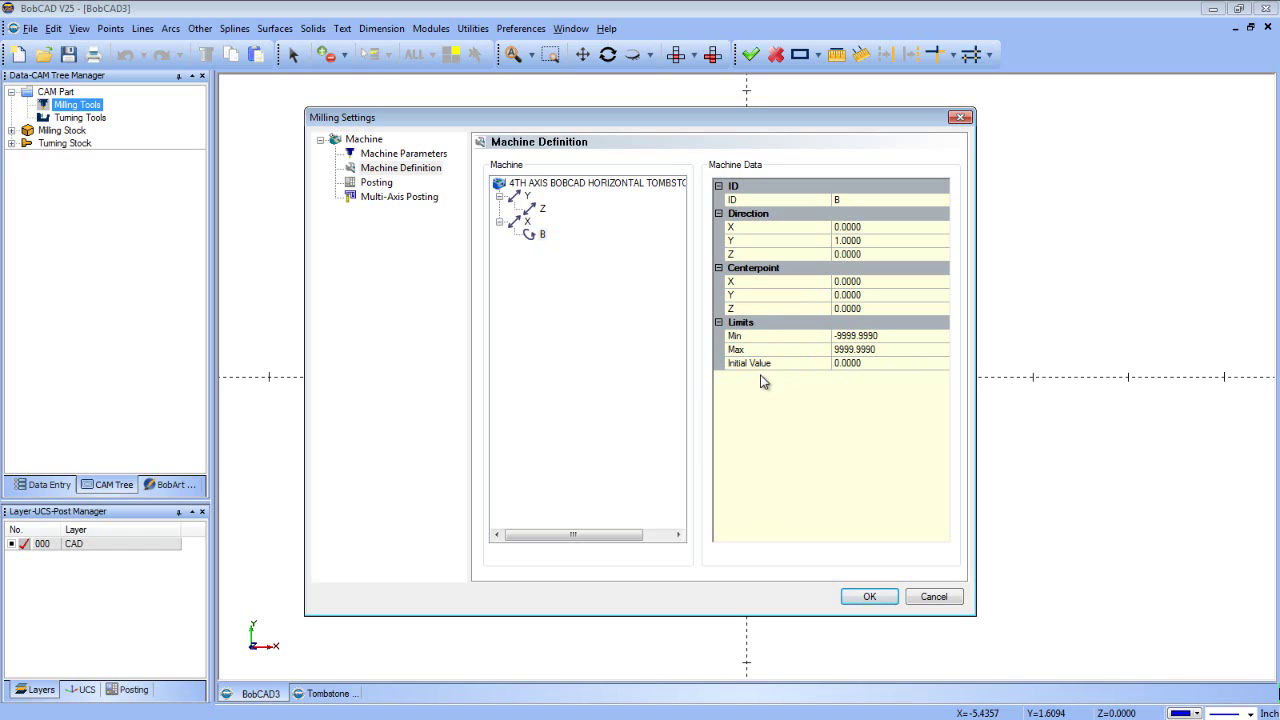
pyautogui.rightClick(544, 209)
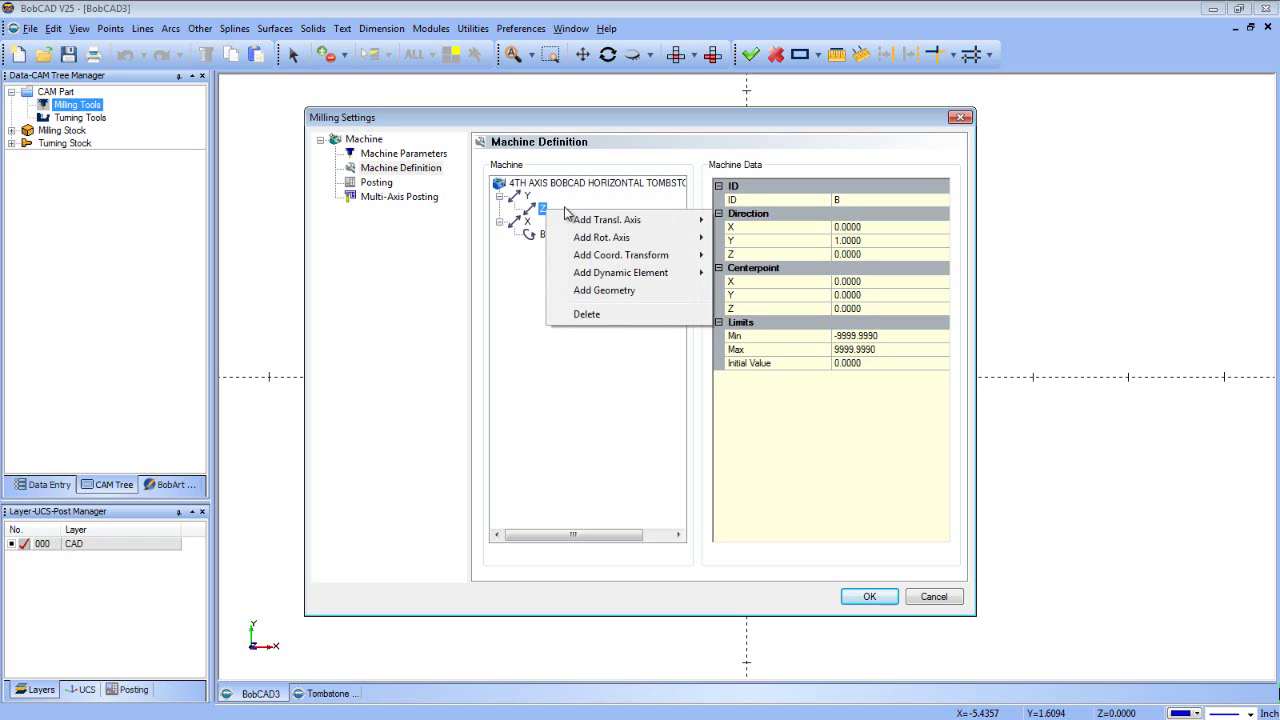
# Add a Tool Set dynamic element under the Z axis
pyautogui.moveTo(653, 258)
pyautogui.moveTo(659, 286)
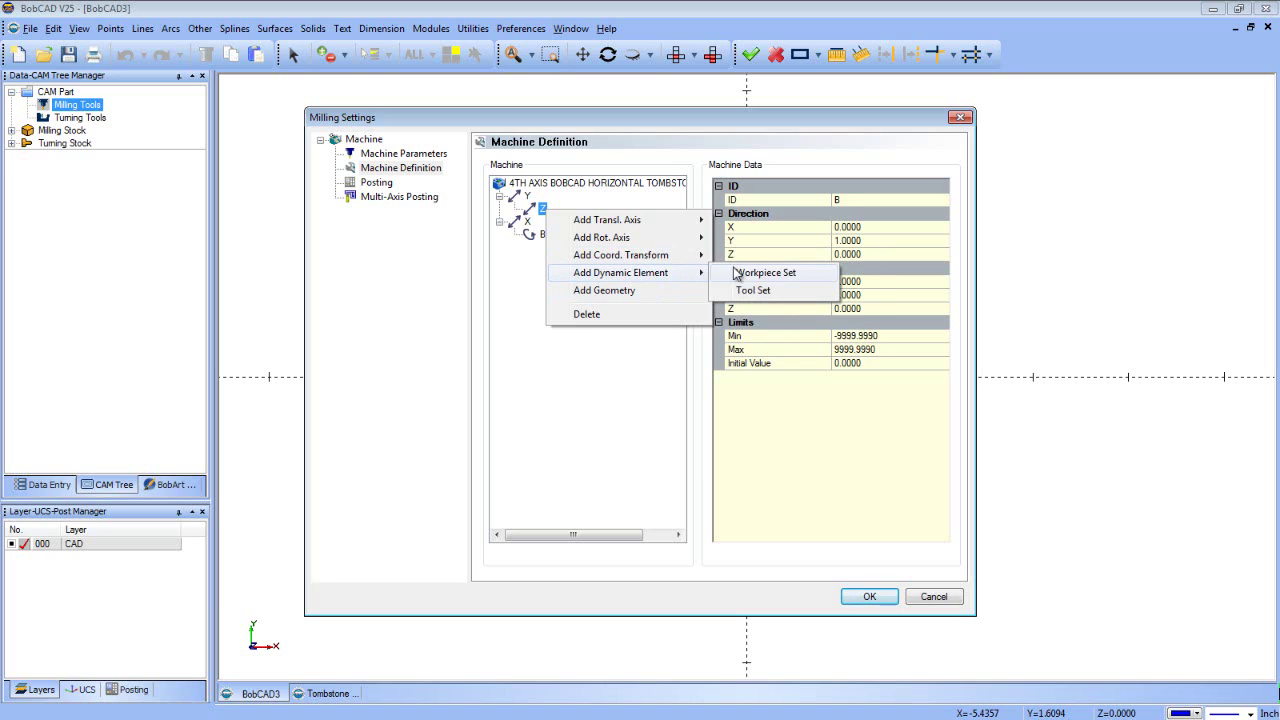
pyautogui.click(750, 291)
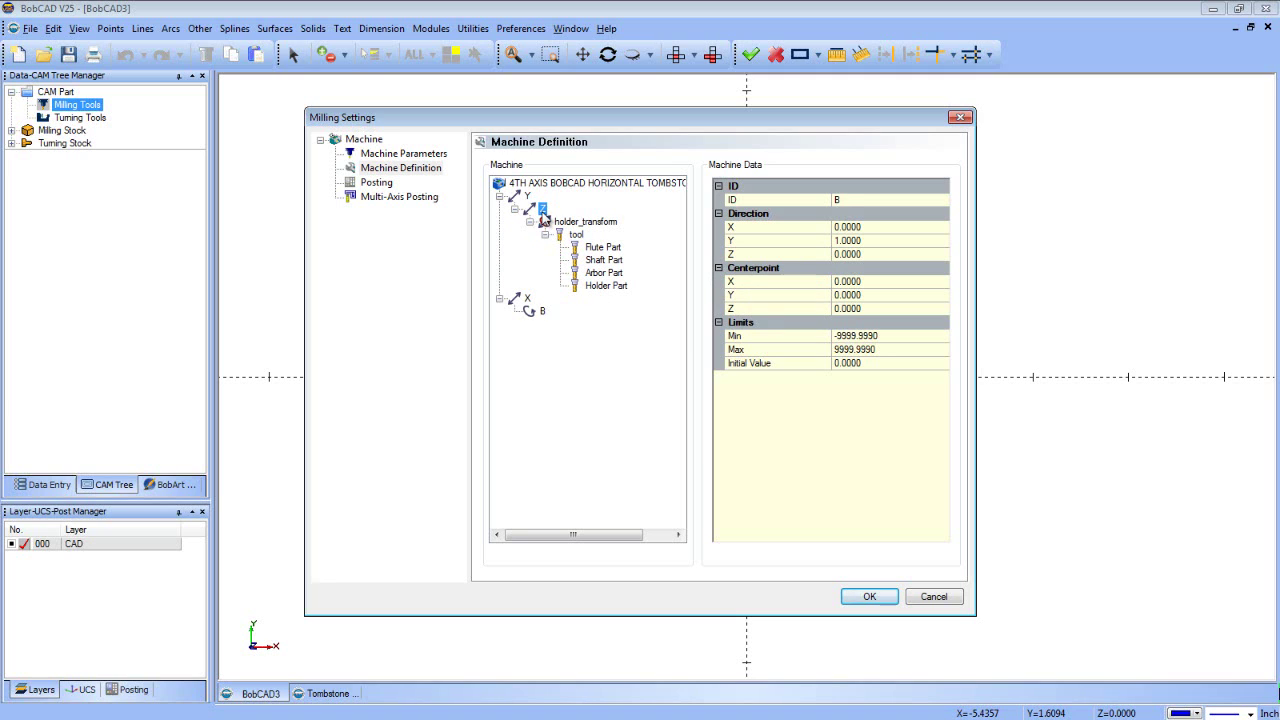
# Add a Workpiece Set dynamic element under the B rotary axis
pyautogui.rightClick(541, 314)
pyautogui.moveTo(622, 360)
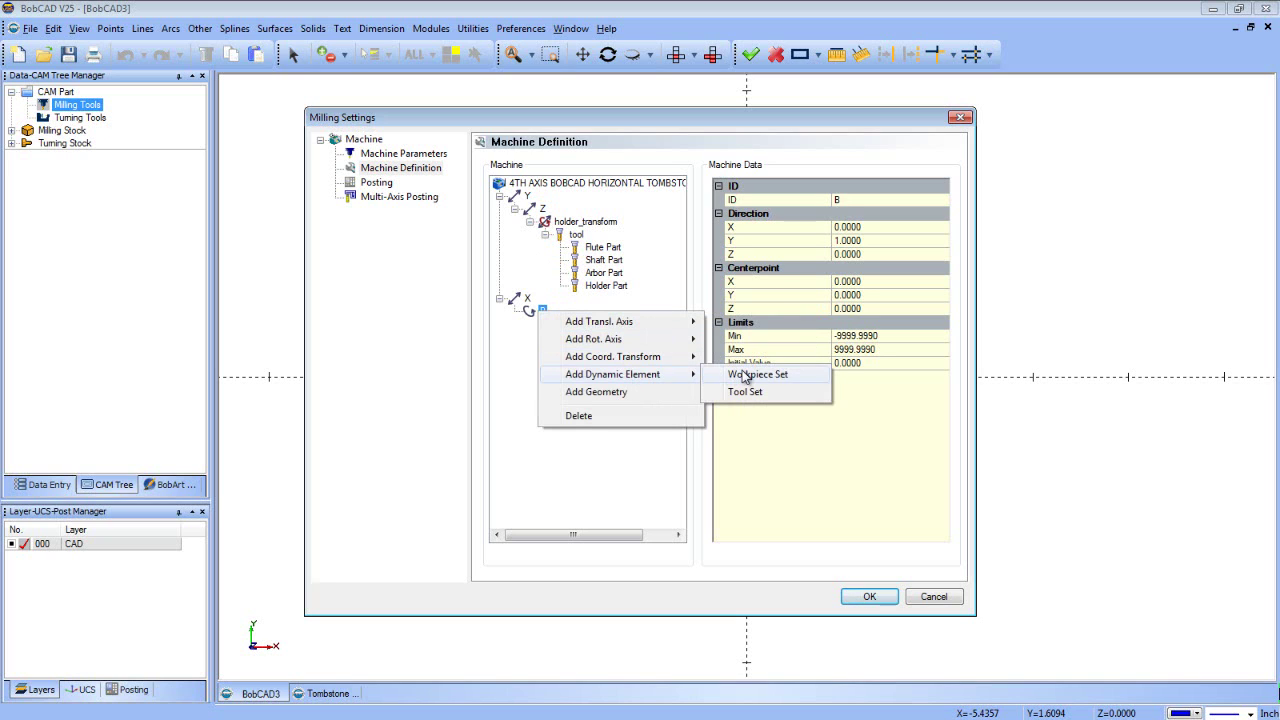
pyautogui.click(745, 376)
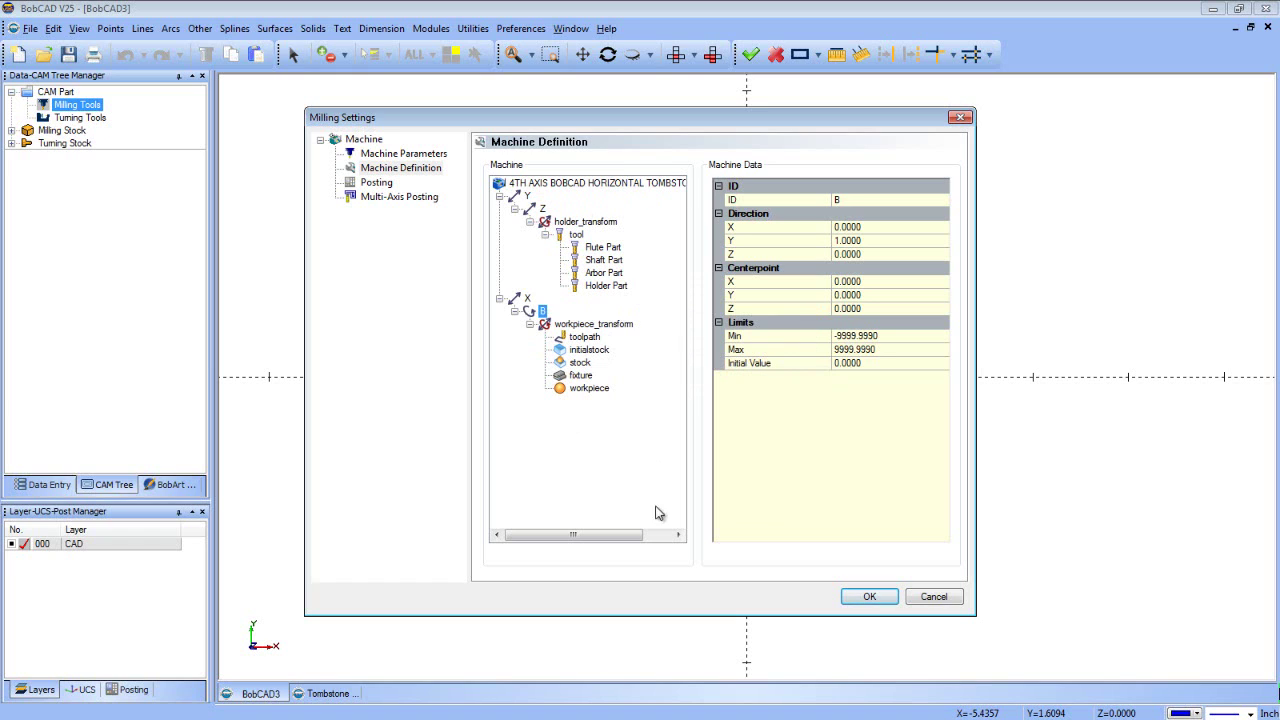
# Accept the machine definition and return to the Tombstone part document, closing its simulation
pyautogui.click(855, 597)
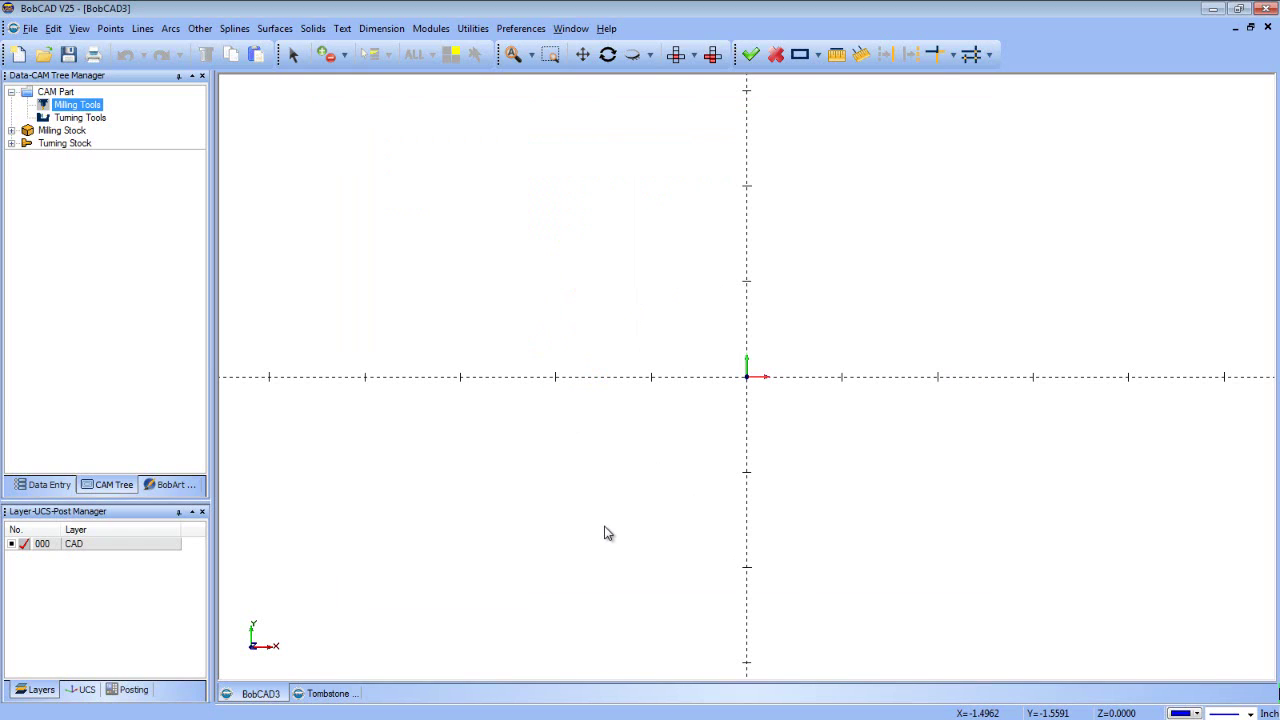
pyautogui.click(30, 28)
pyautogui.click(420, 571)
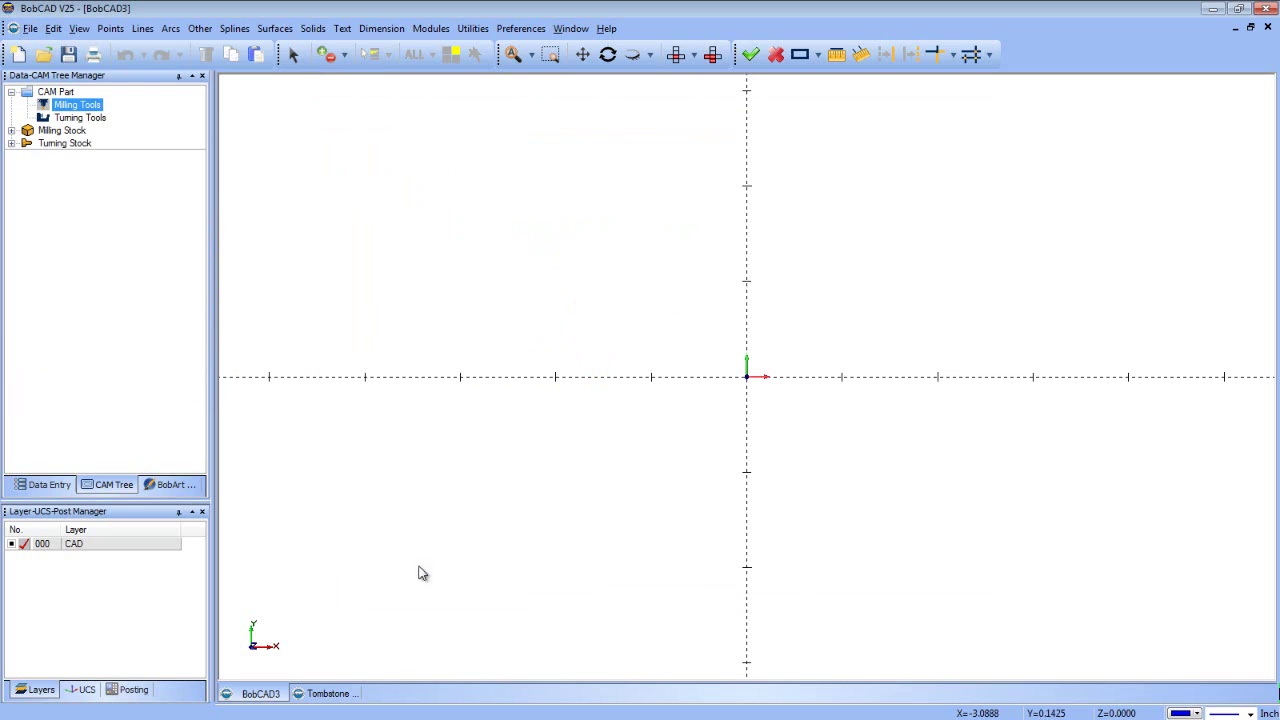
pyautogui.click(330, 693)
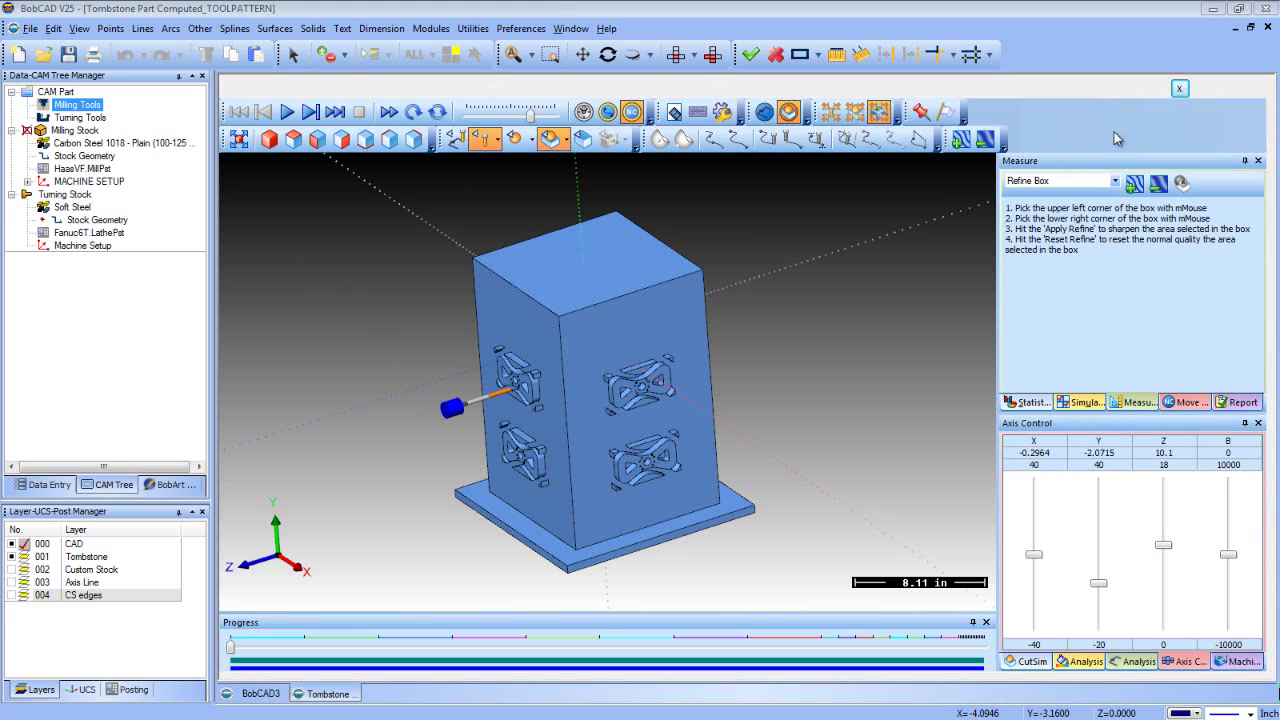
pyautogui.click(1180, 90)
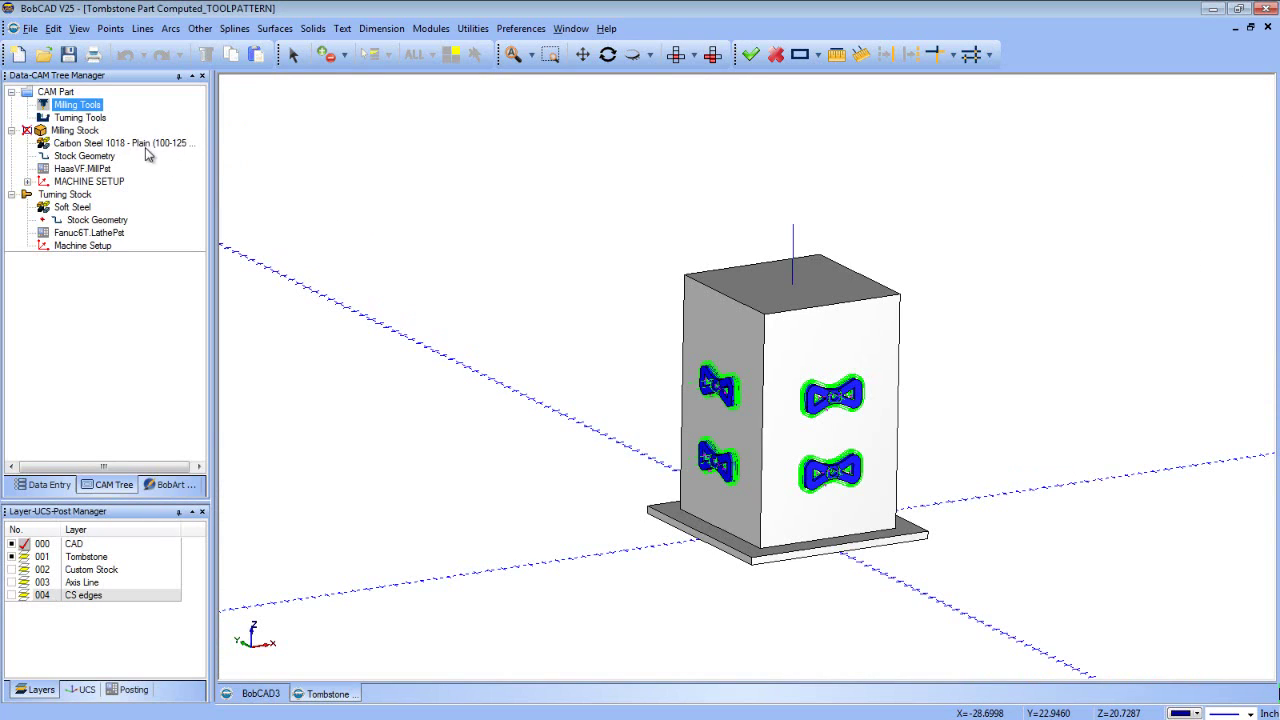
# Switch the Tombstone part's milling machine to 4TH AXIS BOBCAD HORIZONTAL TOMBSTONE MILL, then open Modules
pyautogui.rightClick(98, 108)
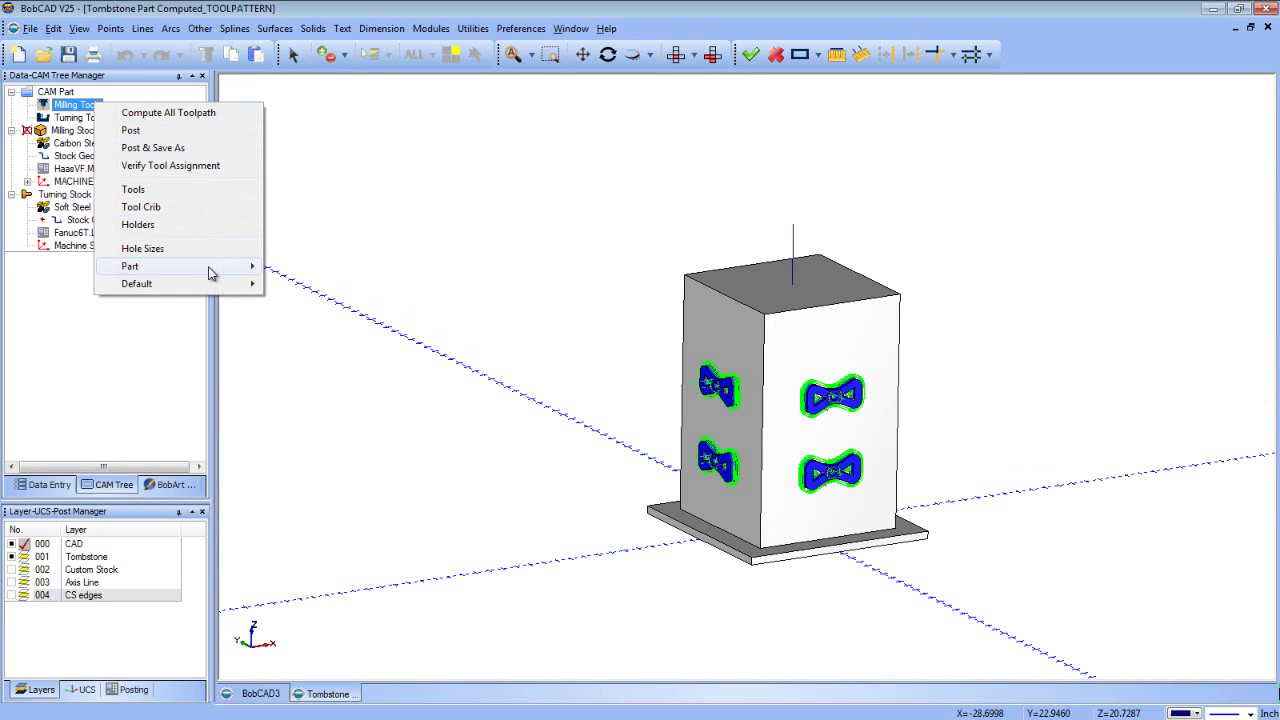
pyautogui.moveTo(211, 275)
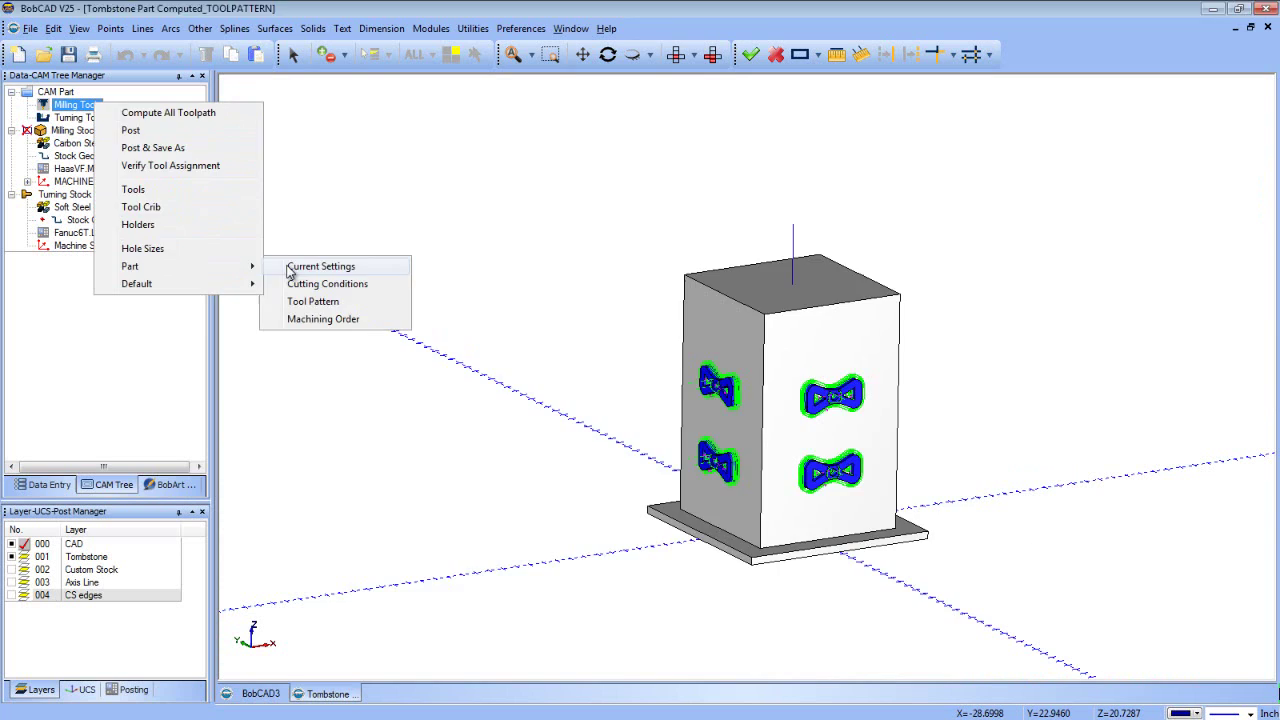
pyautogui.click(318, 266)
pyautogui.click(717, 191)
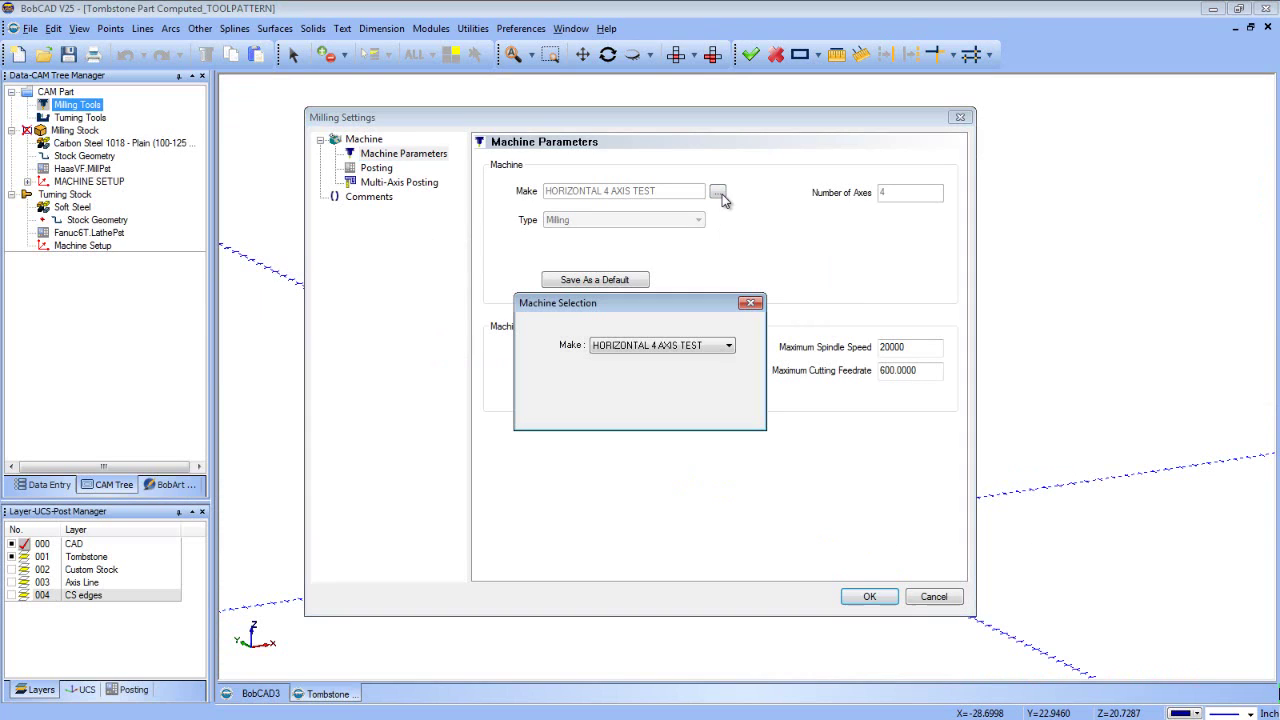
pyautogui.click(718, 345)
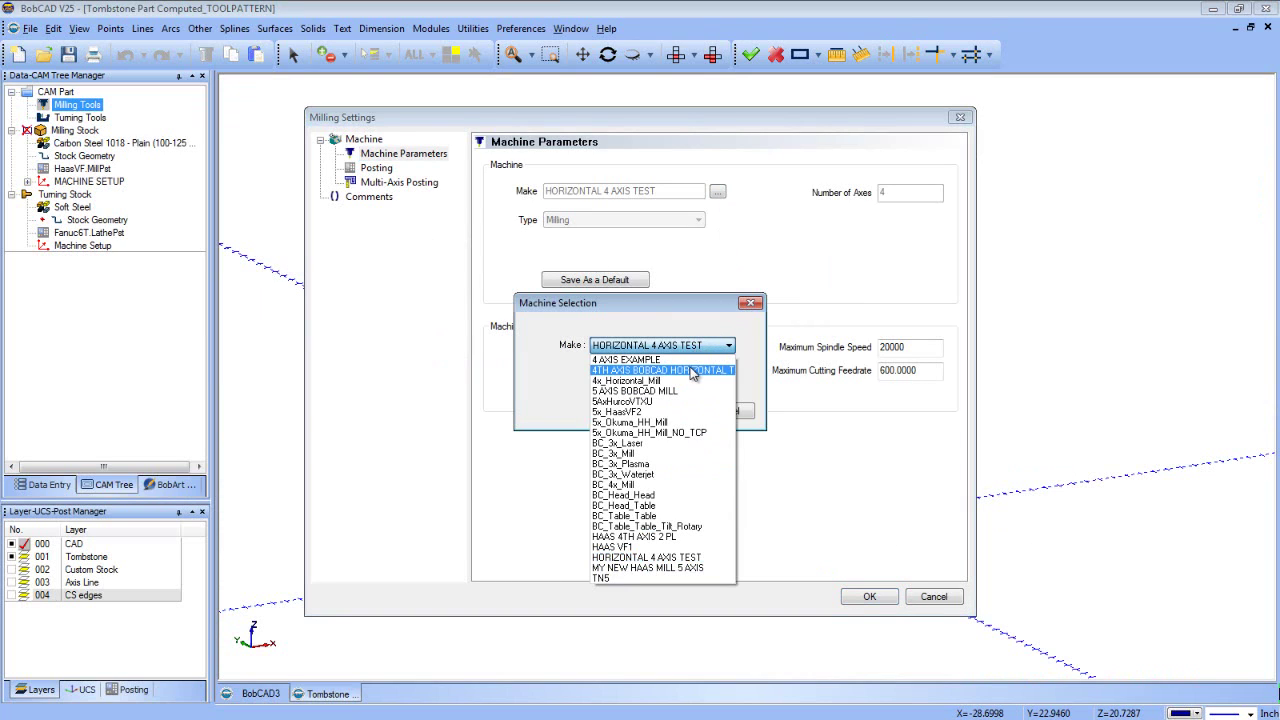
pyautogui.click(726, 371)
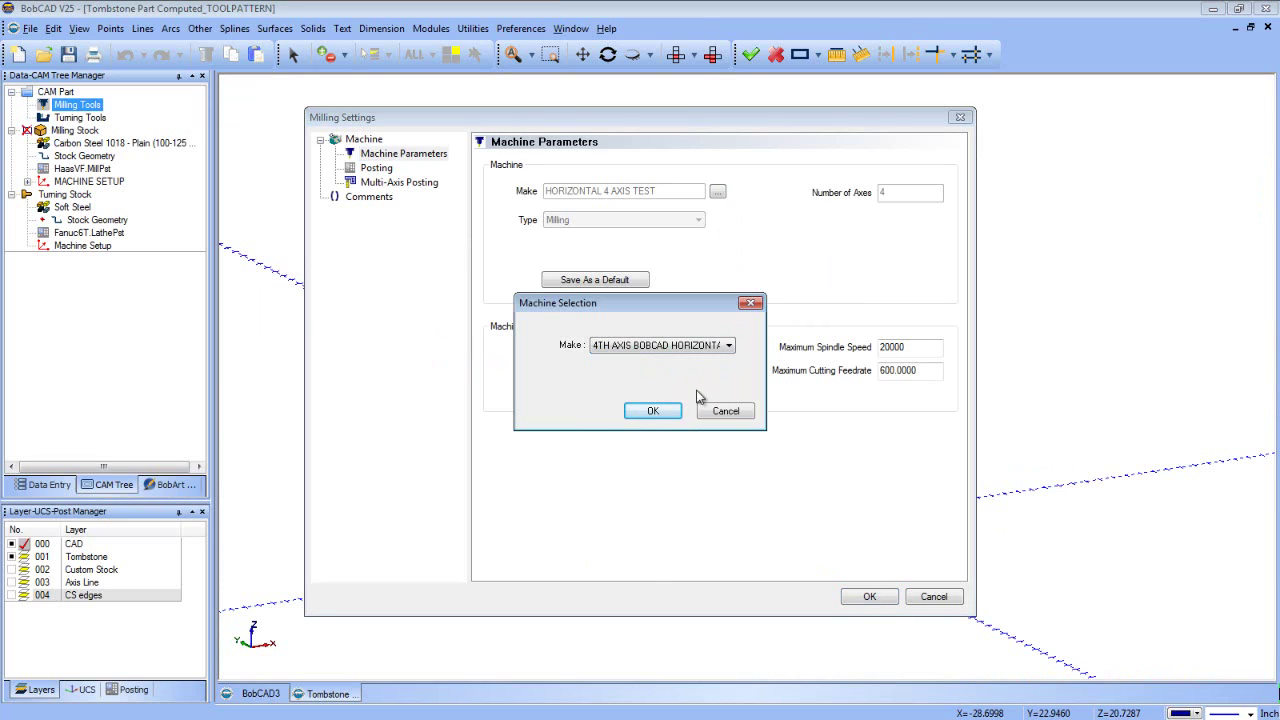
pyautogui.click(653, 411)
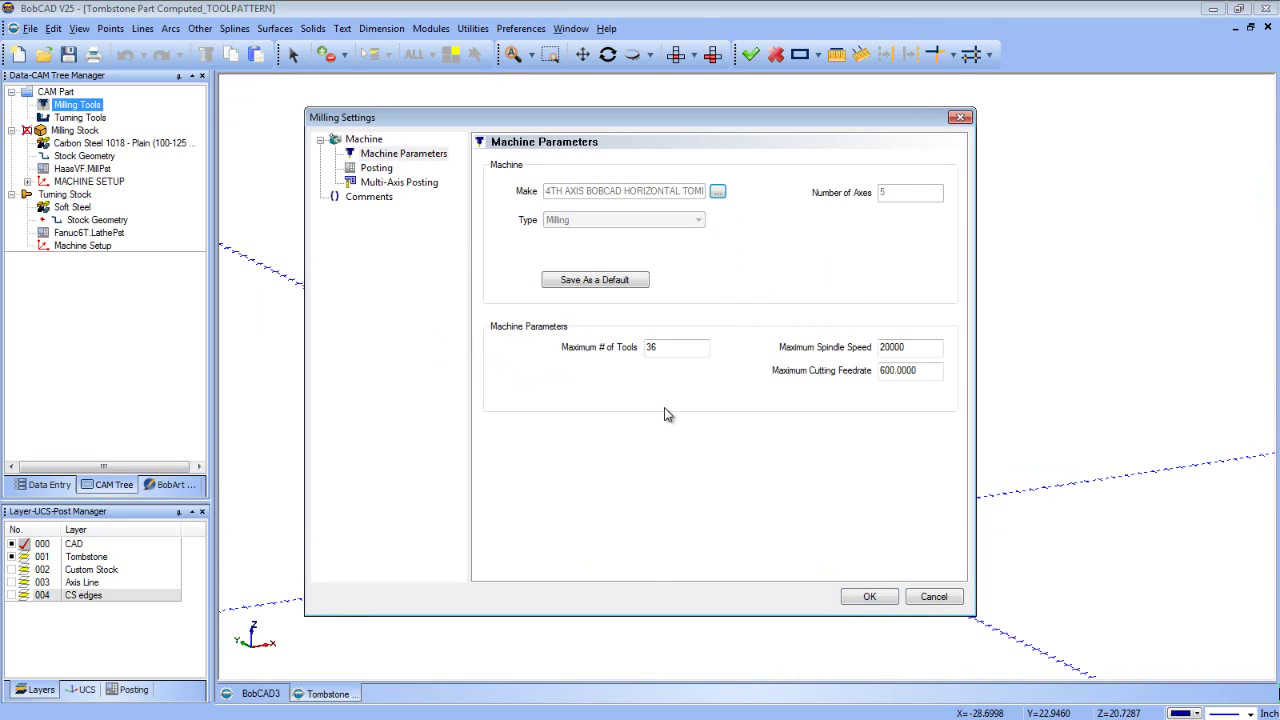
pyautogui.click(869, 597)
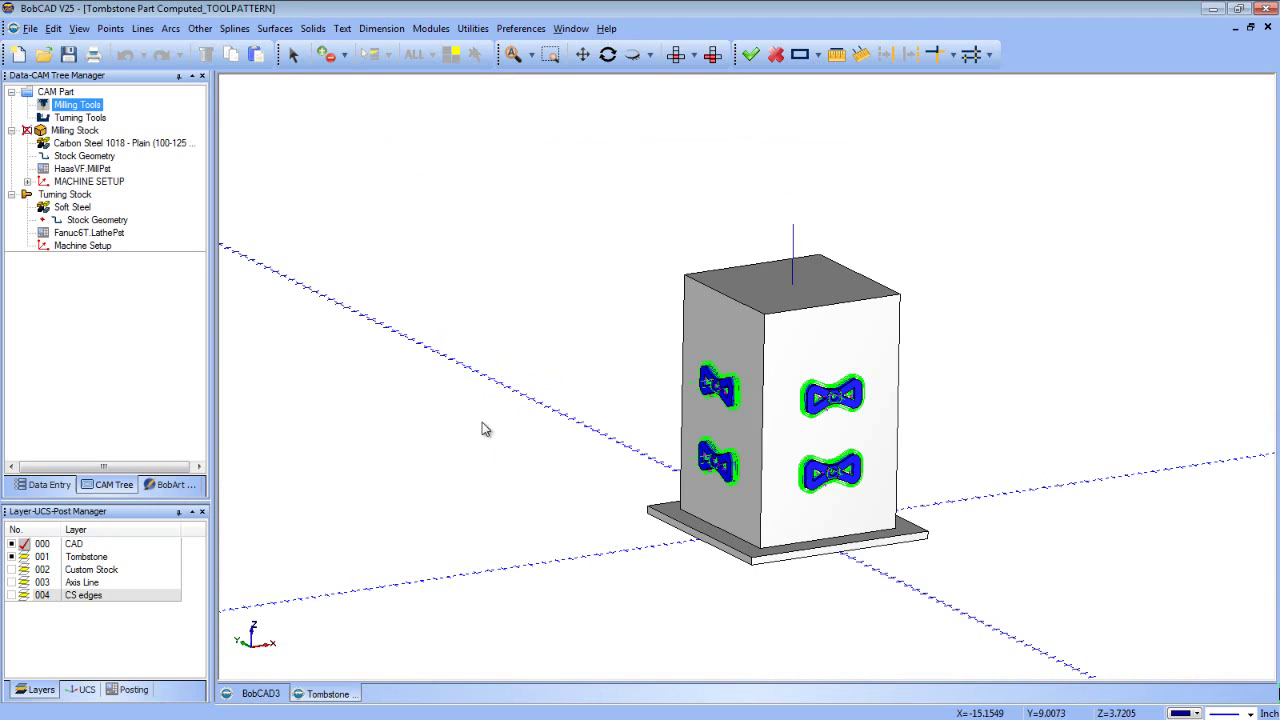
pyautogui.click(431, 28)
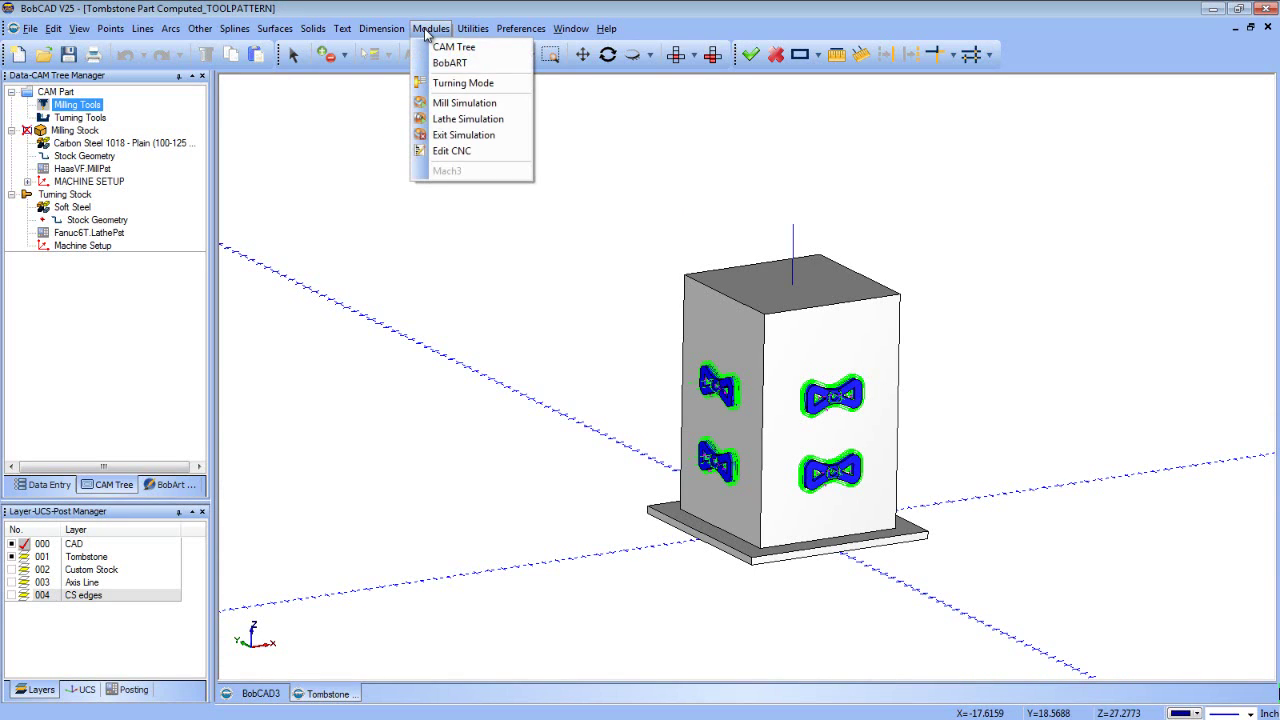
# Run Mill Simulation on the tombstone from an isometric view, toolpaths hidden, to cut the four pockets
pyautogui.click(424, 103)
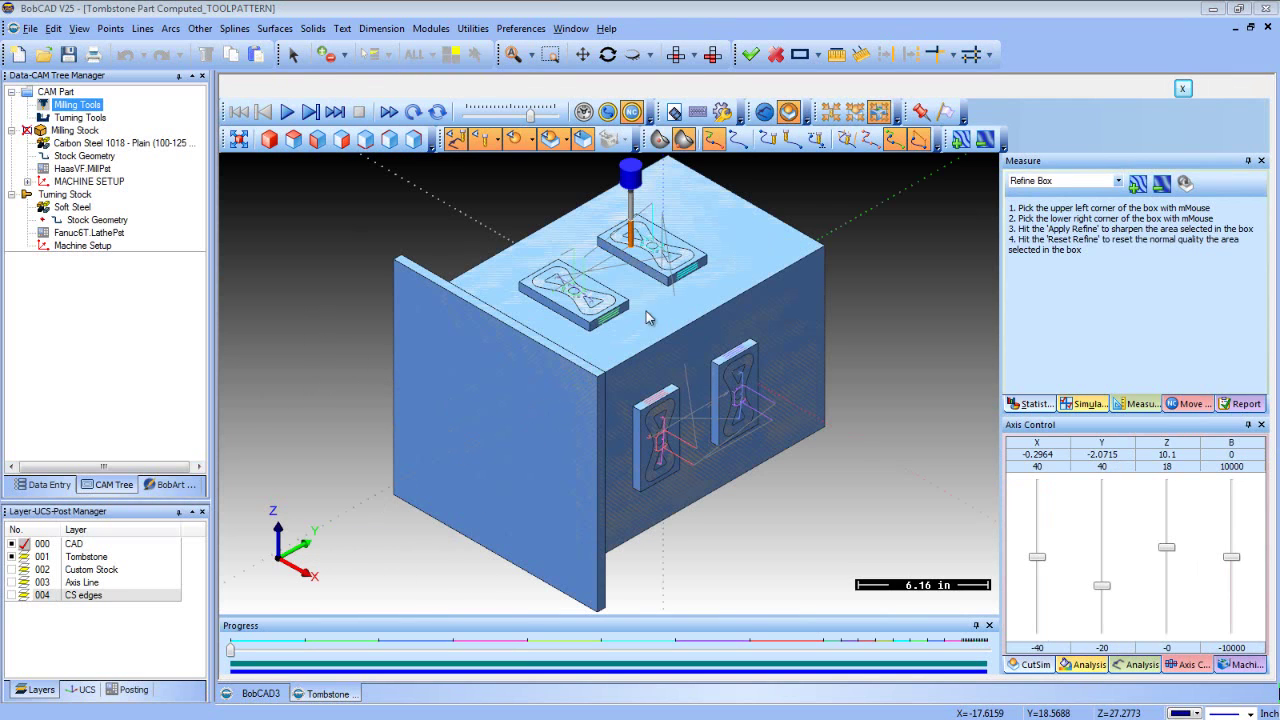
pyautogui.moveTo(491, 352); pyautogui.dragTo(368, 272, button='middle')
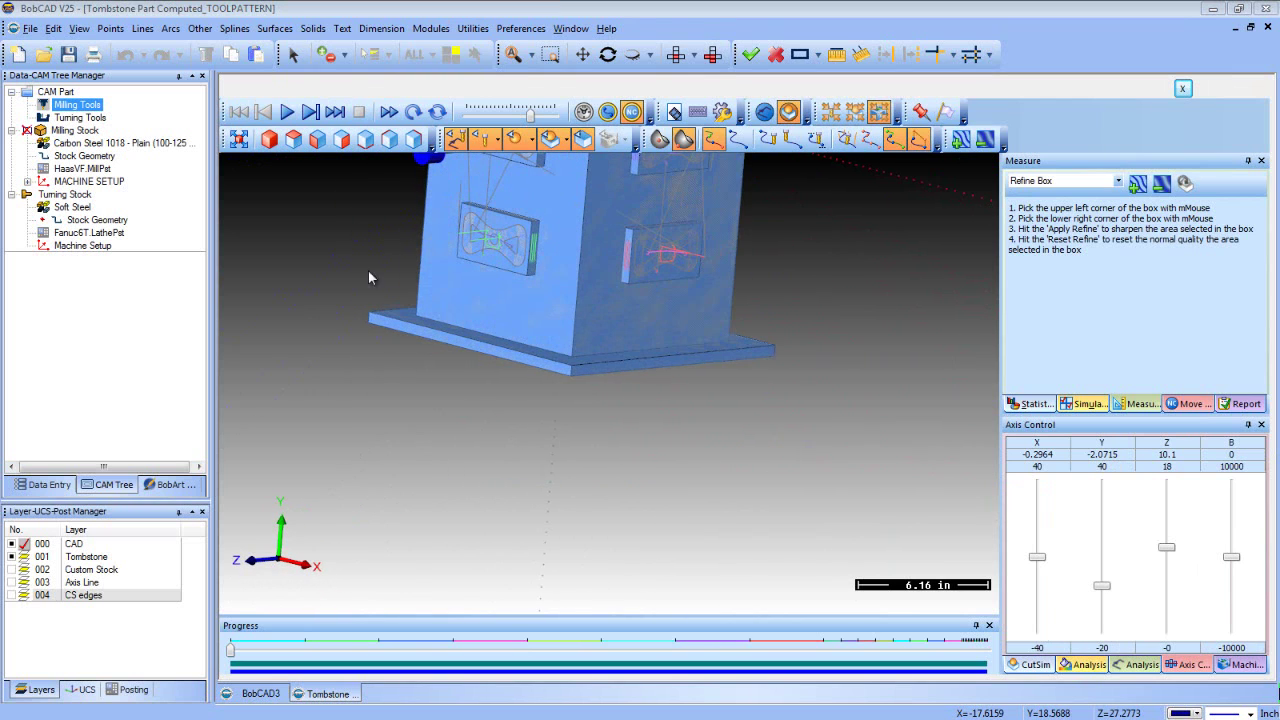
pyautogui.click(239, 141)
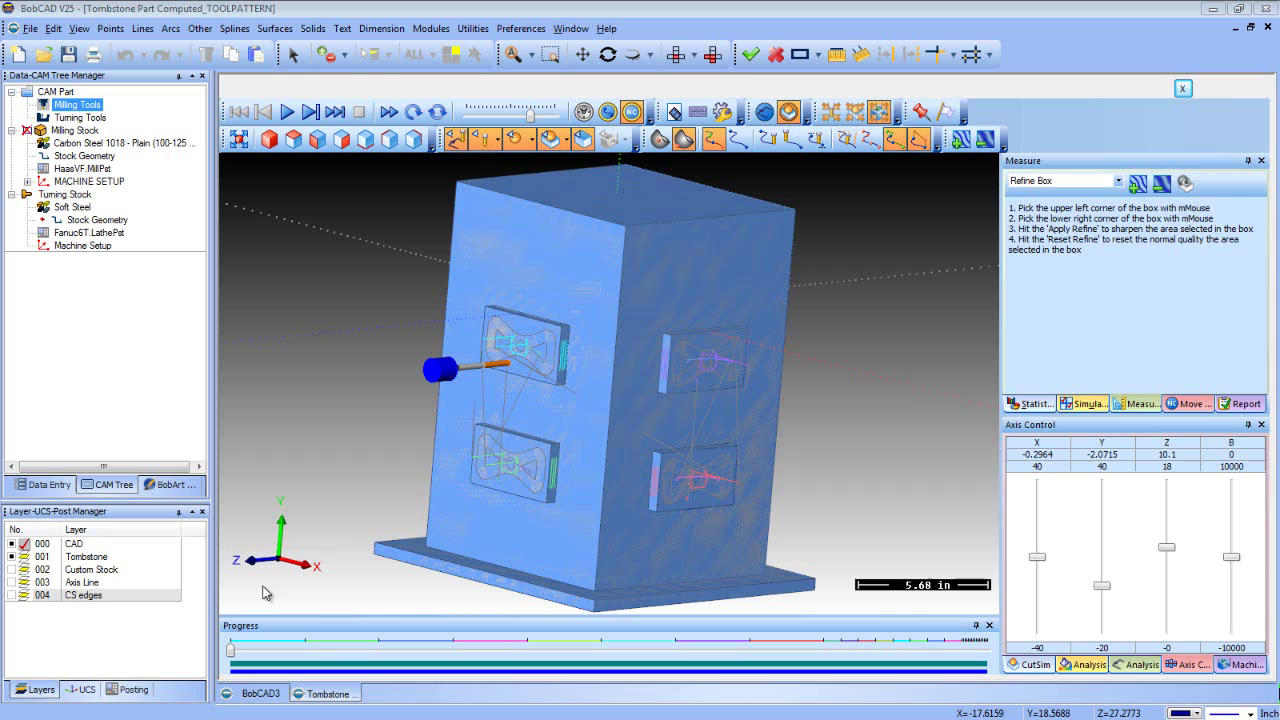
pyautogui.click(457, 139)
pyautogui.click(514, 139)
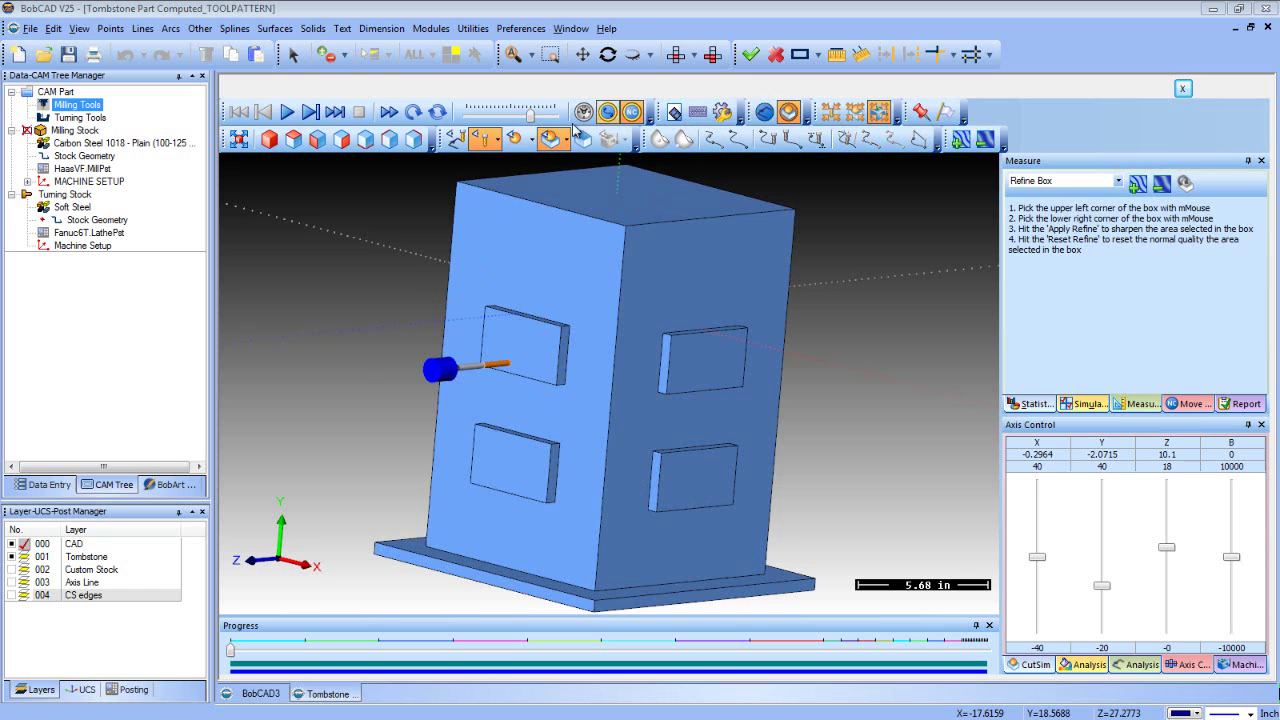
pyautogui.click(287, 111)
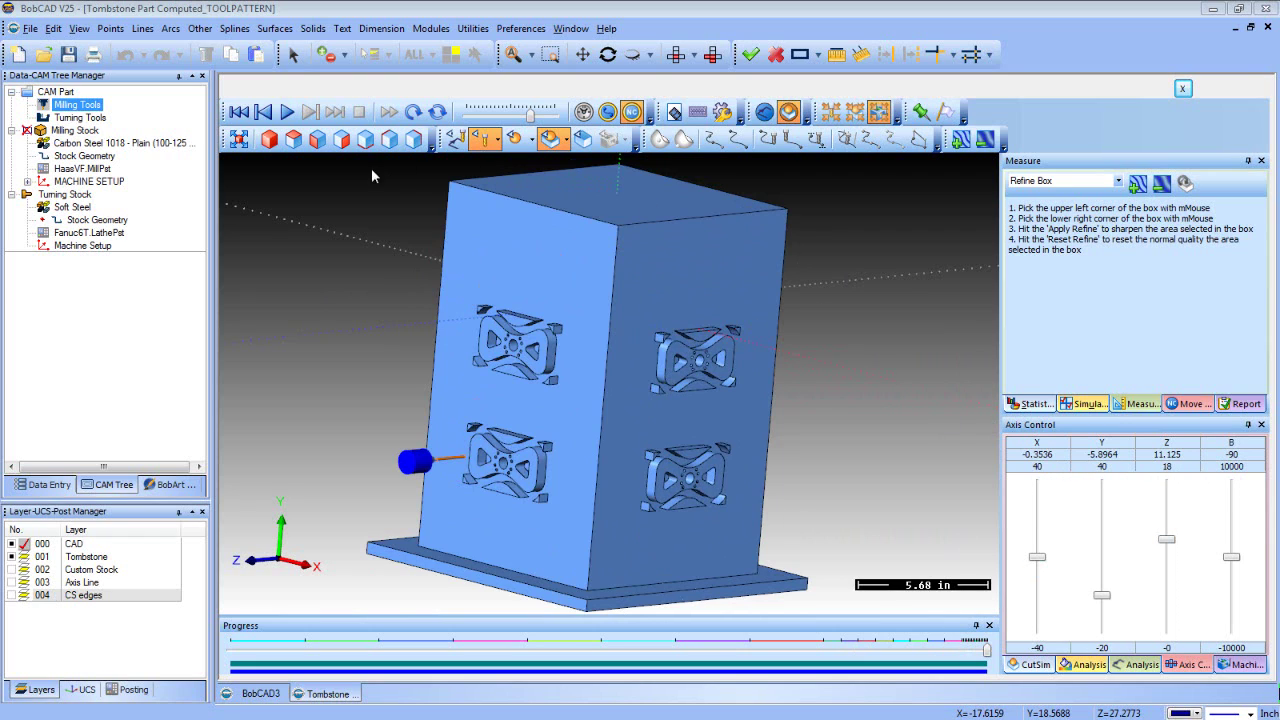
# Leave the simulation and open the default milling settings of the empty BobCAD3 document
pyautogui.click(1182, 88)
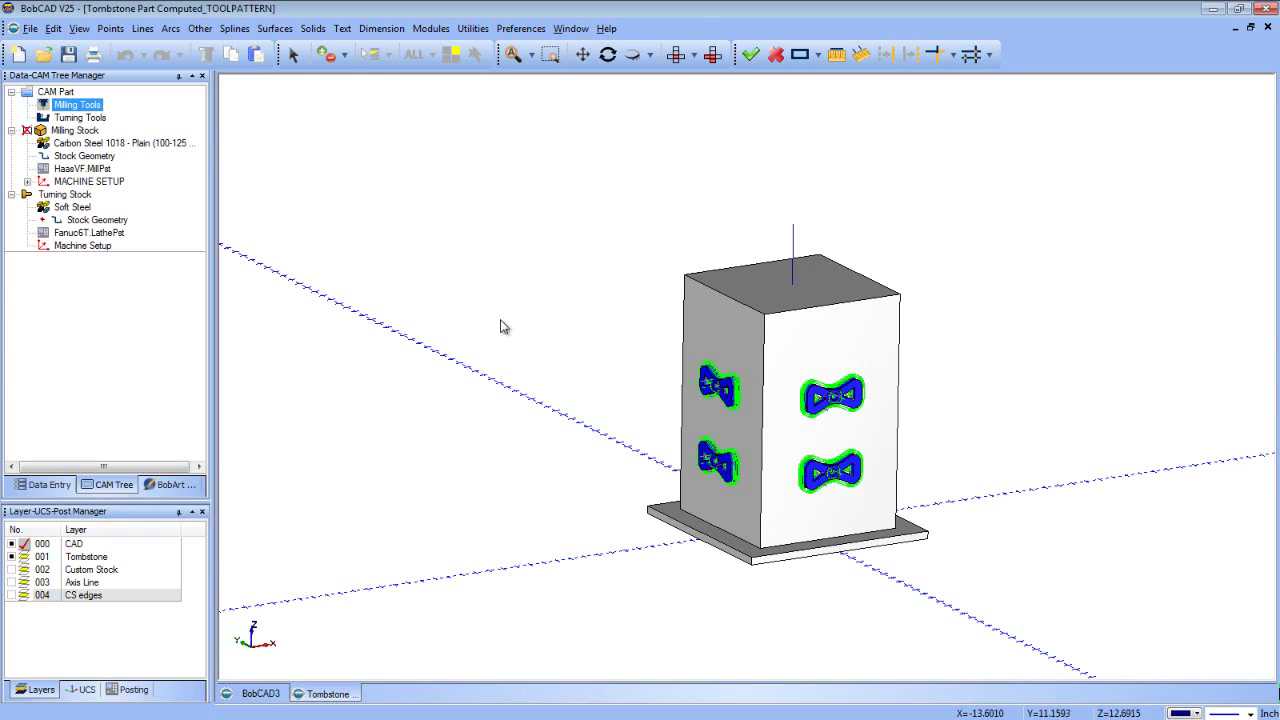
pyautogui.click(262, 694)
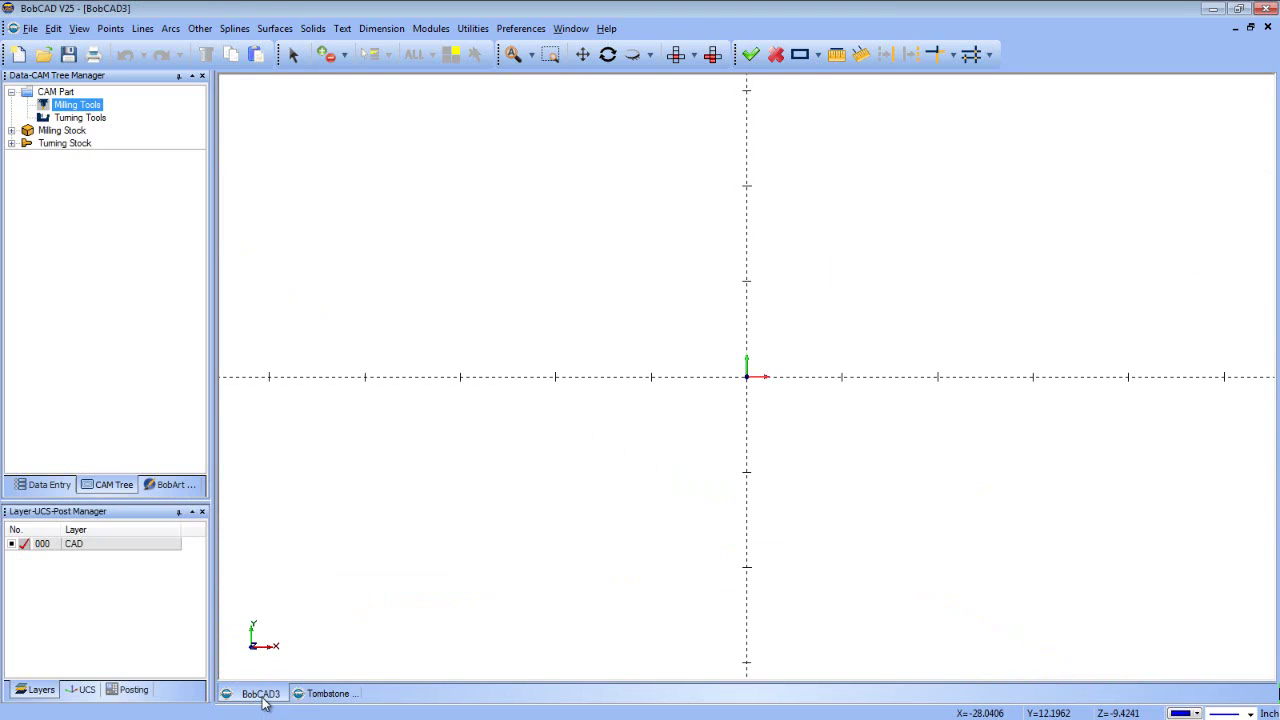
pyautogui.rightClick(76, 112)
pyautogui.moveTo(208, 290)
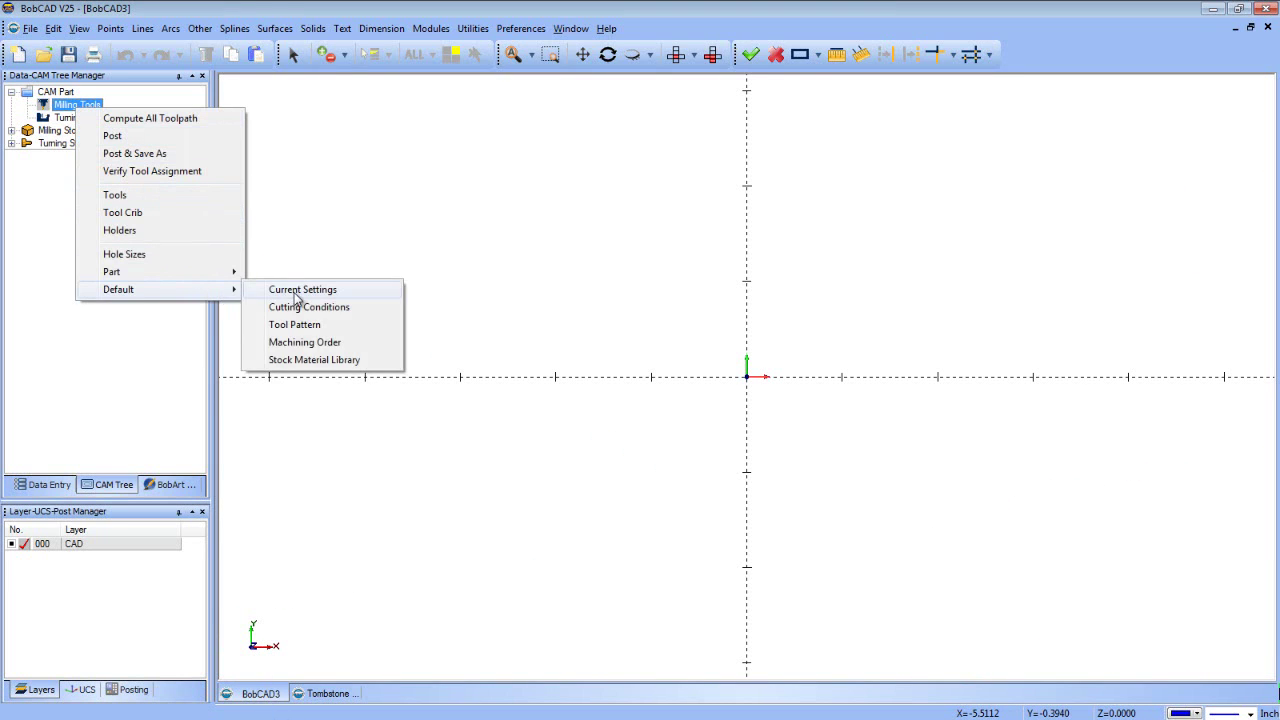
pyautogui.click(300, 289)
pyautogui.click(403, 153)
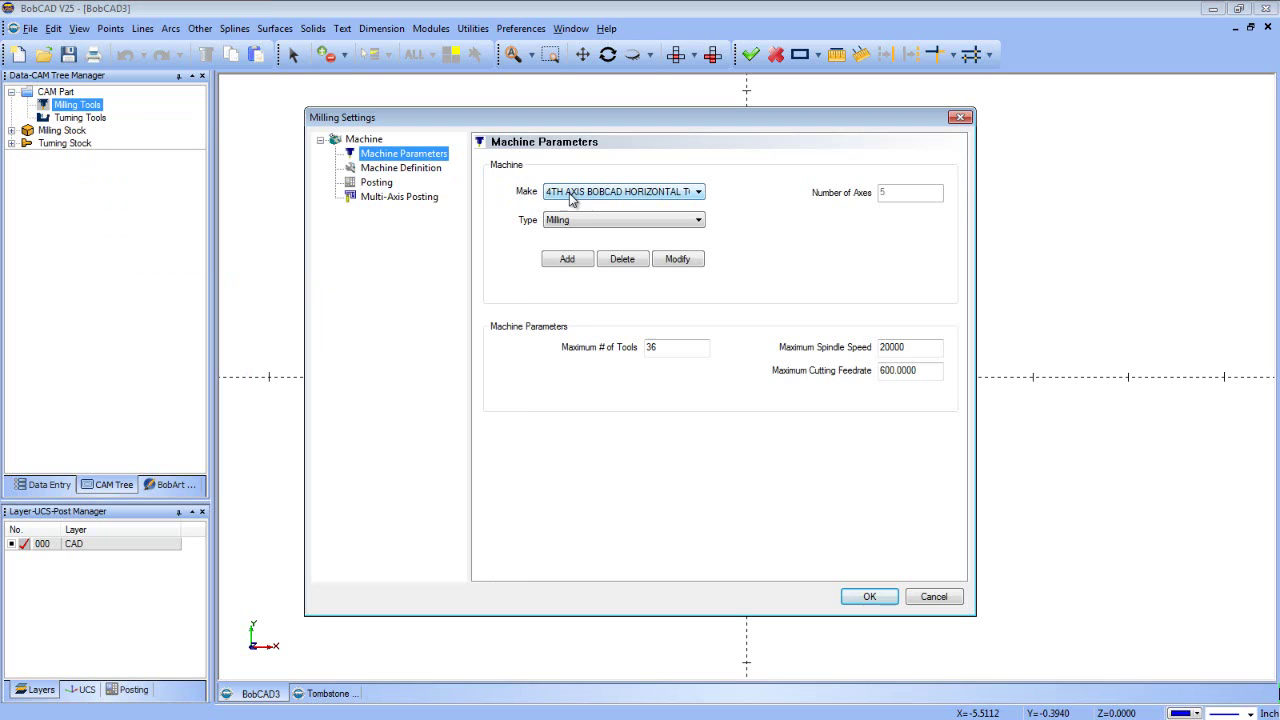
pyautogui.click(431, 170)
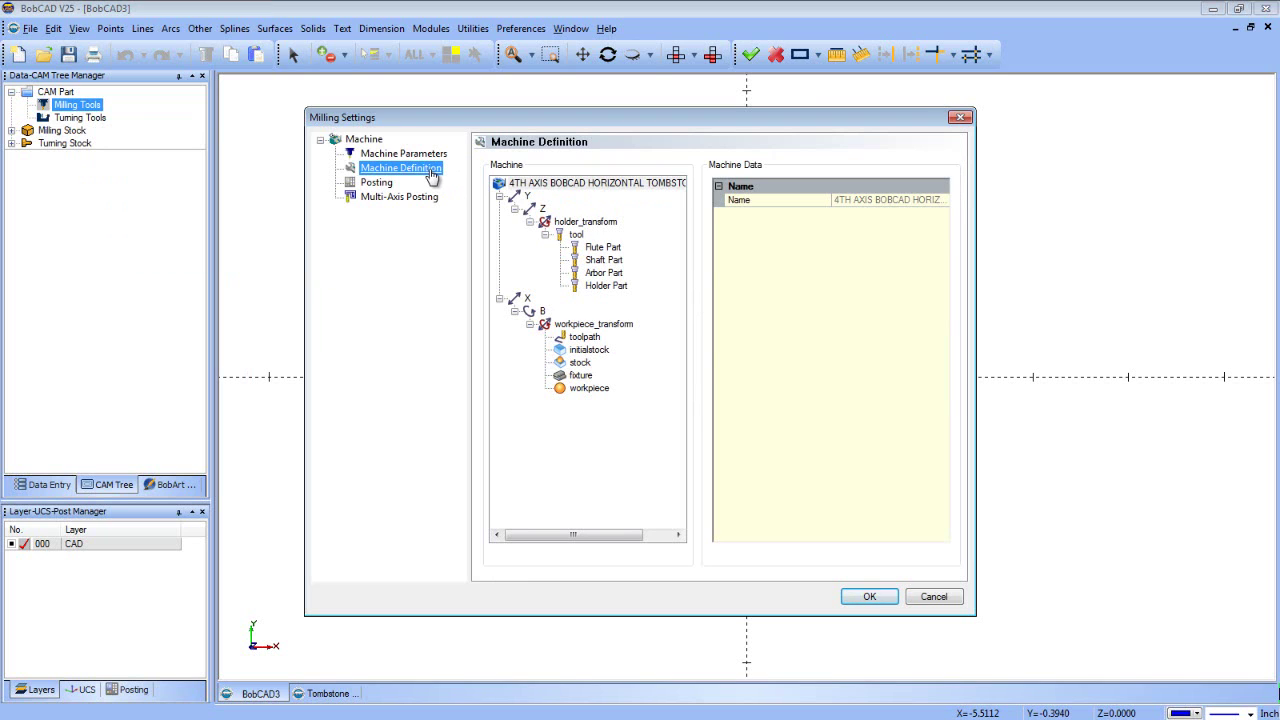
# Set the default post to Haas_4x_OEM_V25 .MillPst with a .TXT NC extension and save
pyautogui.click(376, 185)
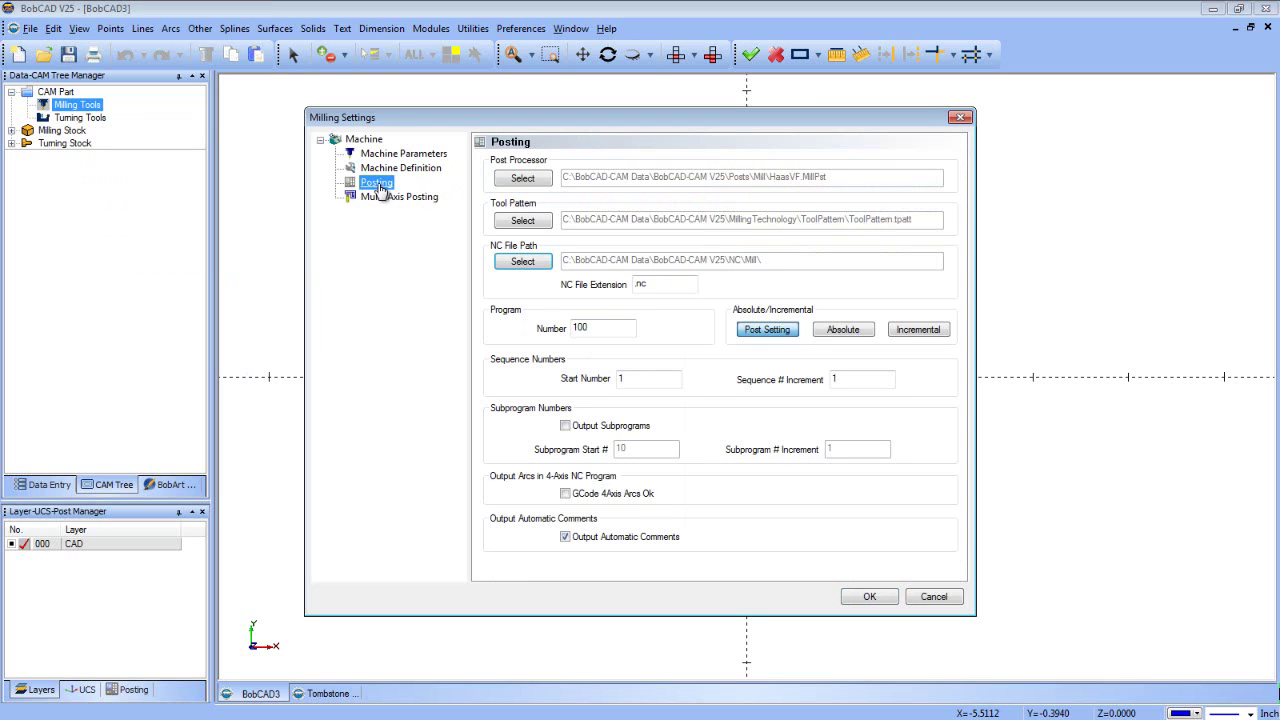
pyautogui.click(522, 178)
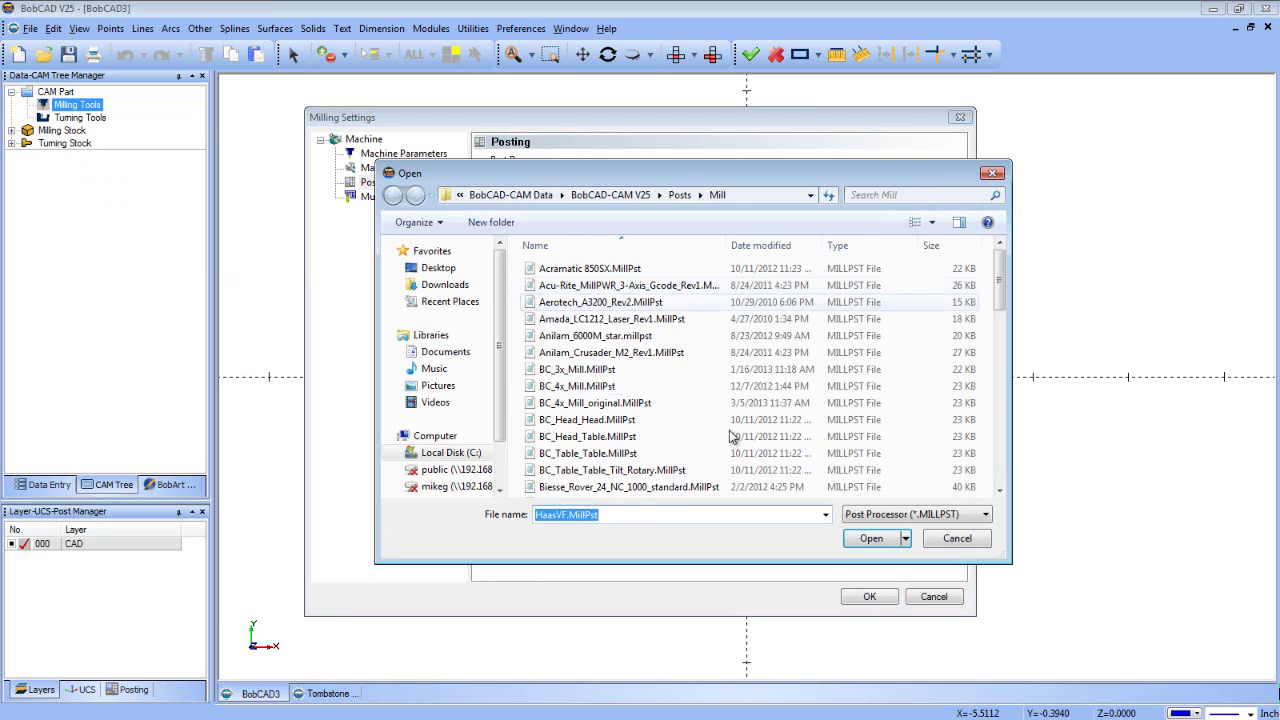
pyautogui.click(673, 437)
pyautogui.scroll(-7, 671, 440)
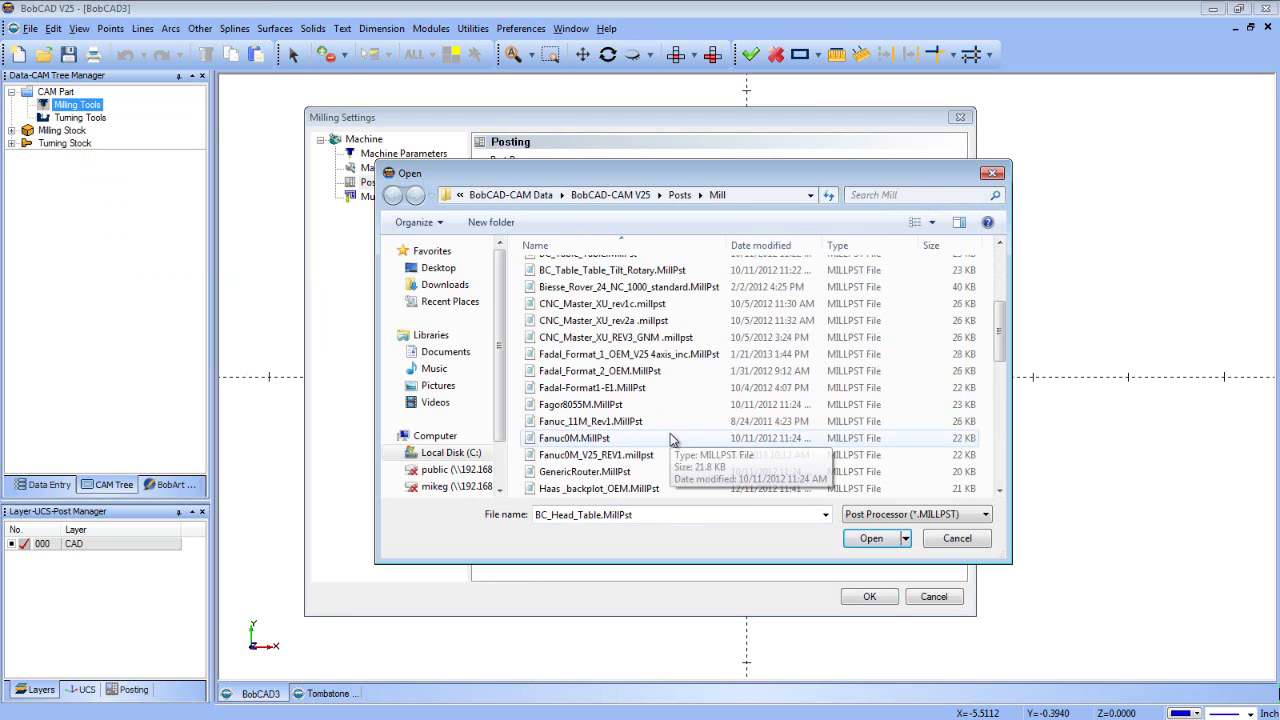
pyautogui.click(636, 405)
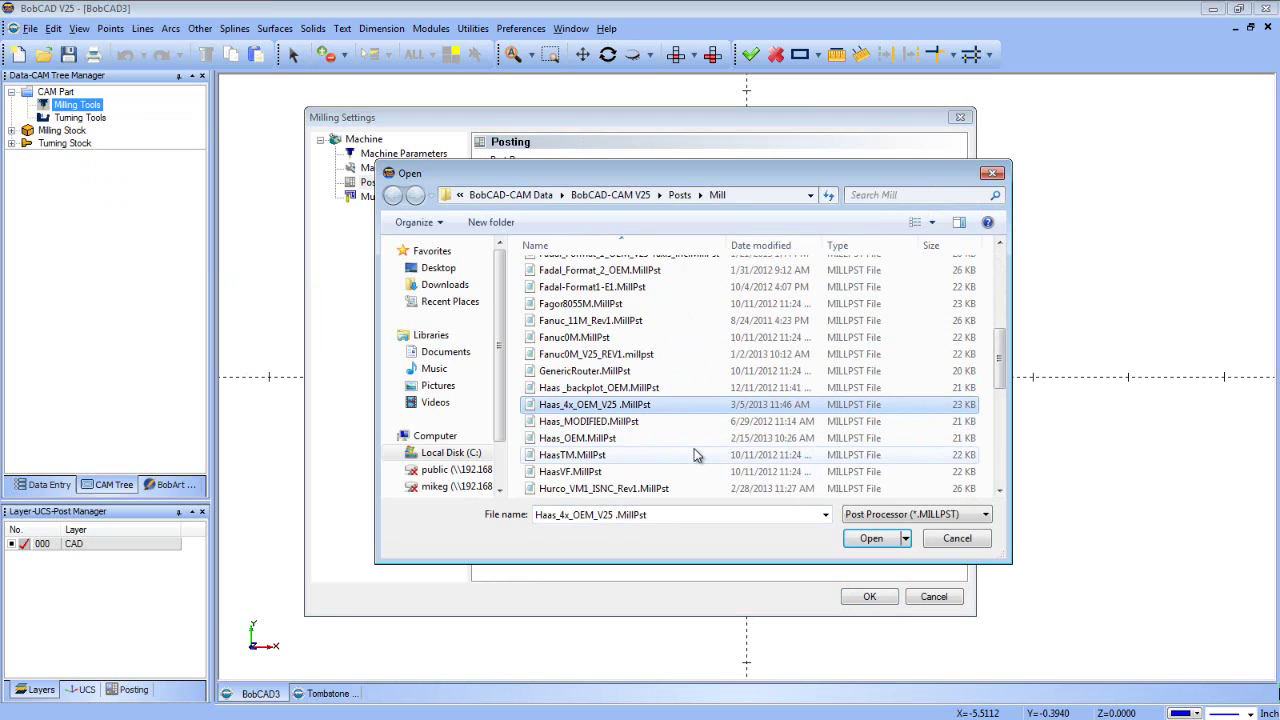
pyautogui.press('Return')
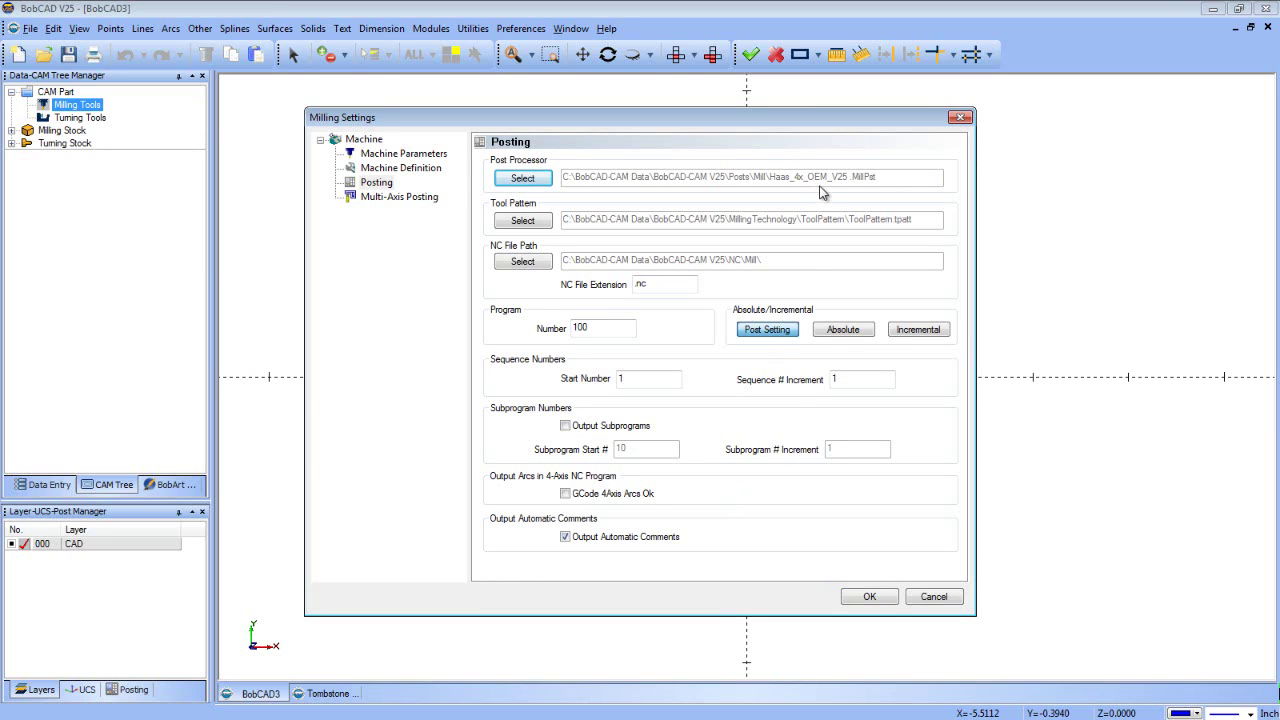
pyautogui.click(666, 288)
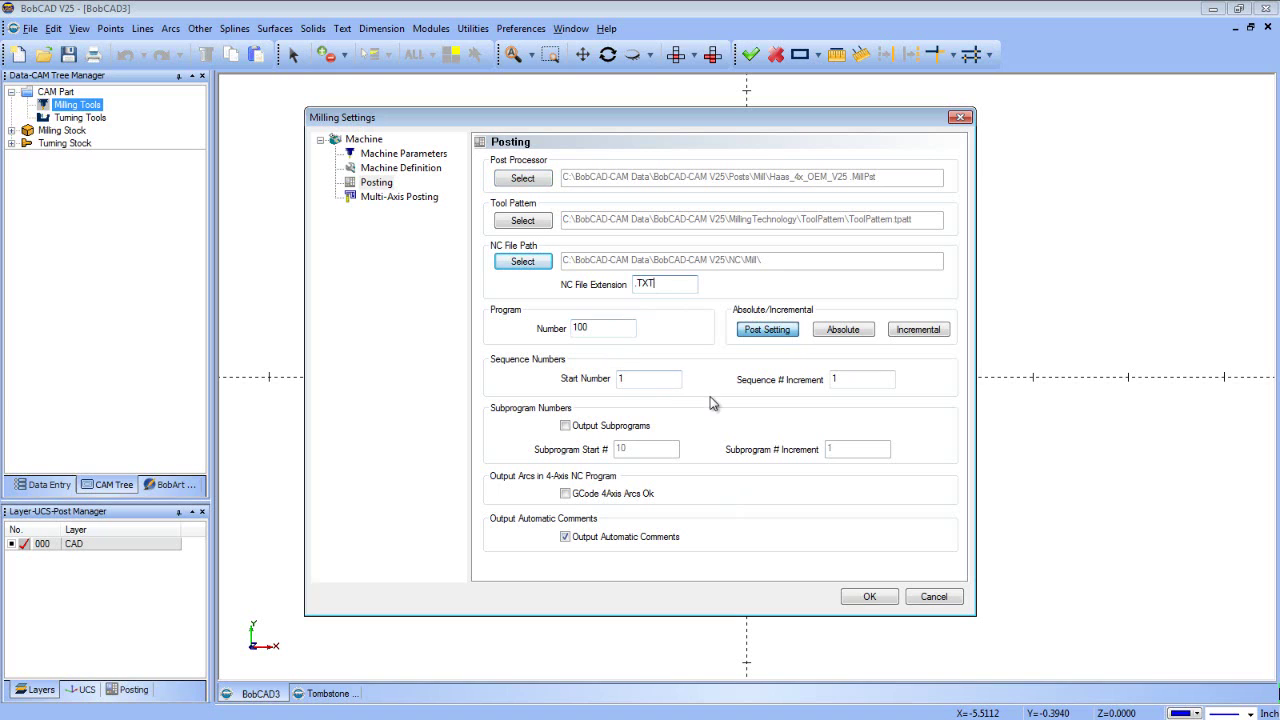
pyautogui.click(412, 198)
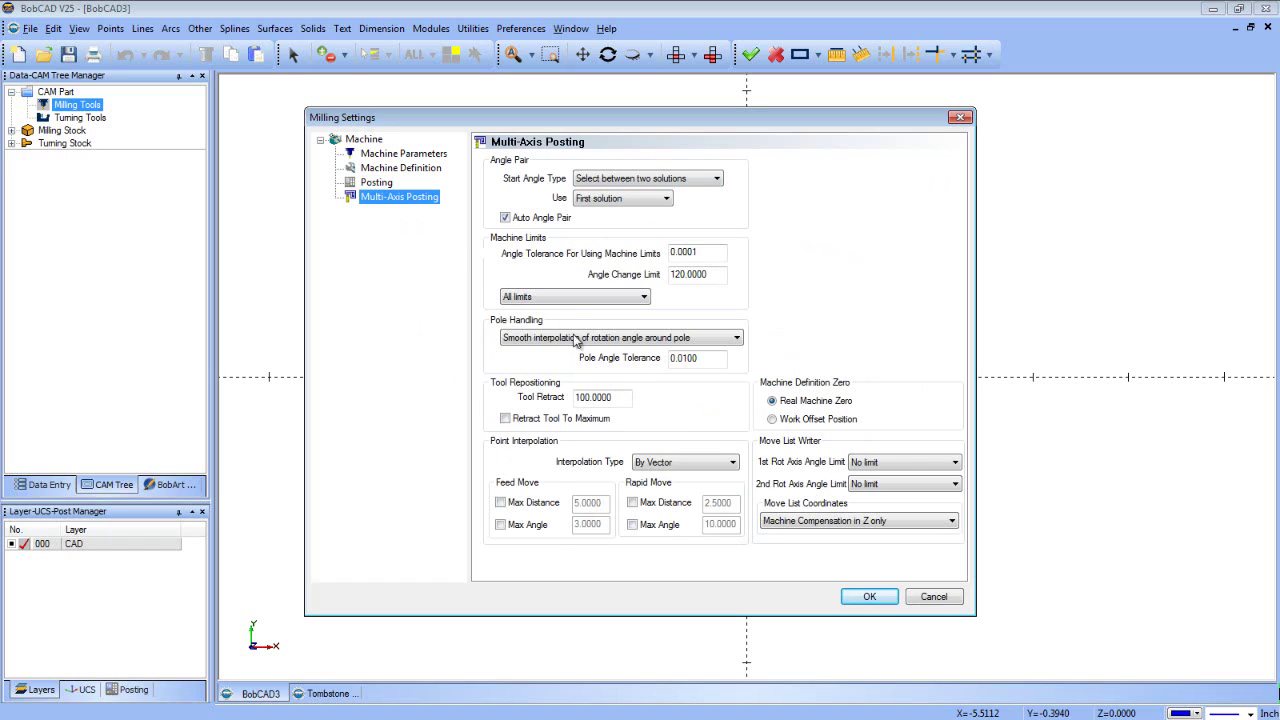
pyautogui.click(860, 597)
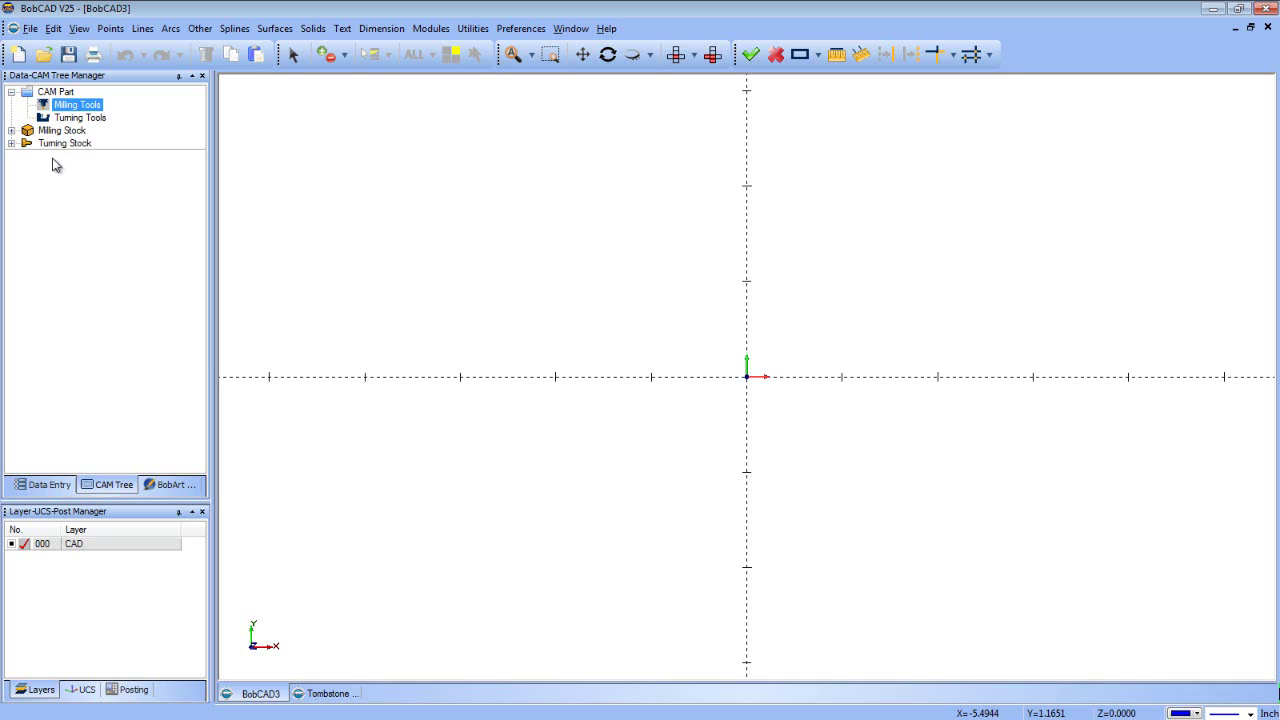
# Assign the 4TH AXIS BOBCAD HORIZONTAL machine to the BobCAD3 part's current milling settings
pyautogui.doubleClick(62, 130)
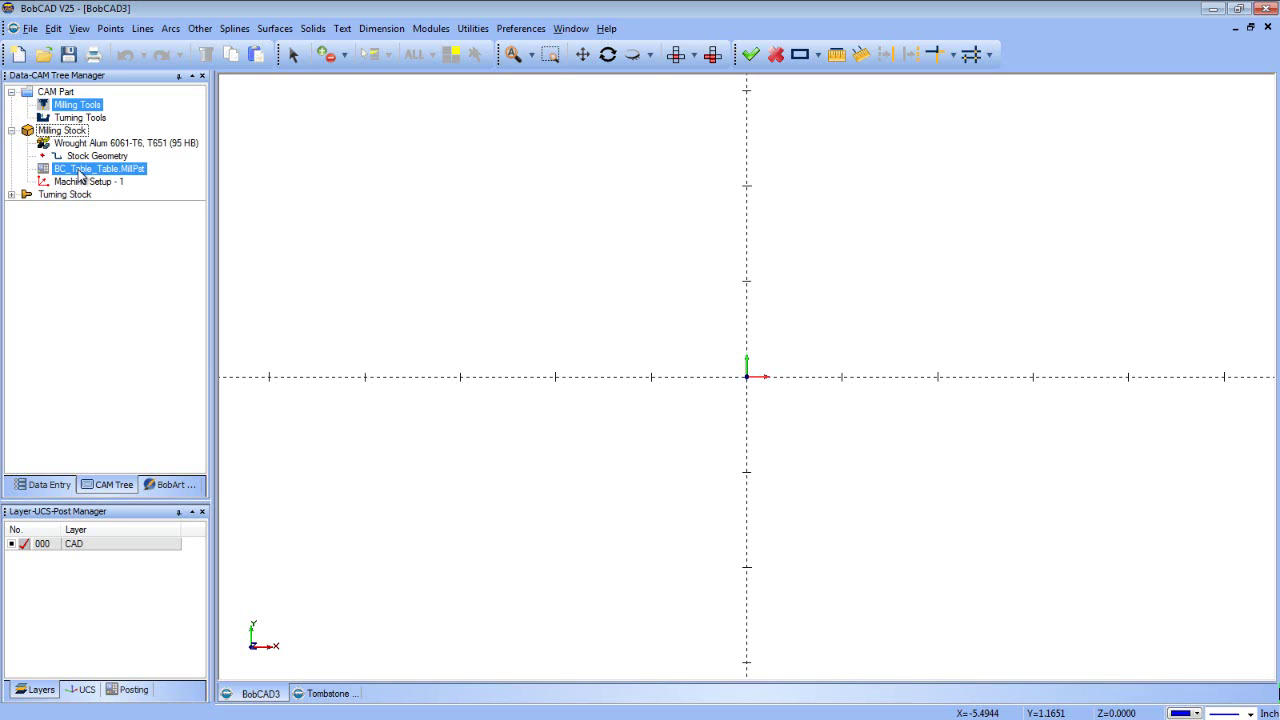
pyautogui.rightClick(80, 108)
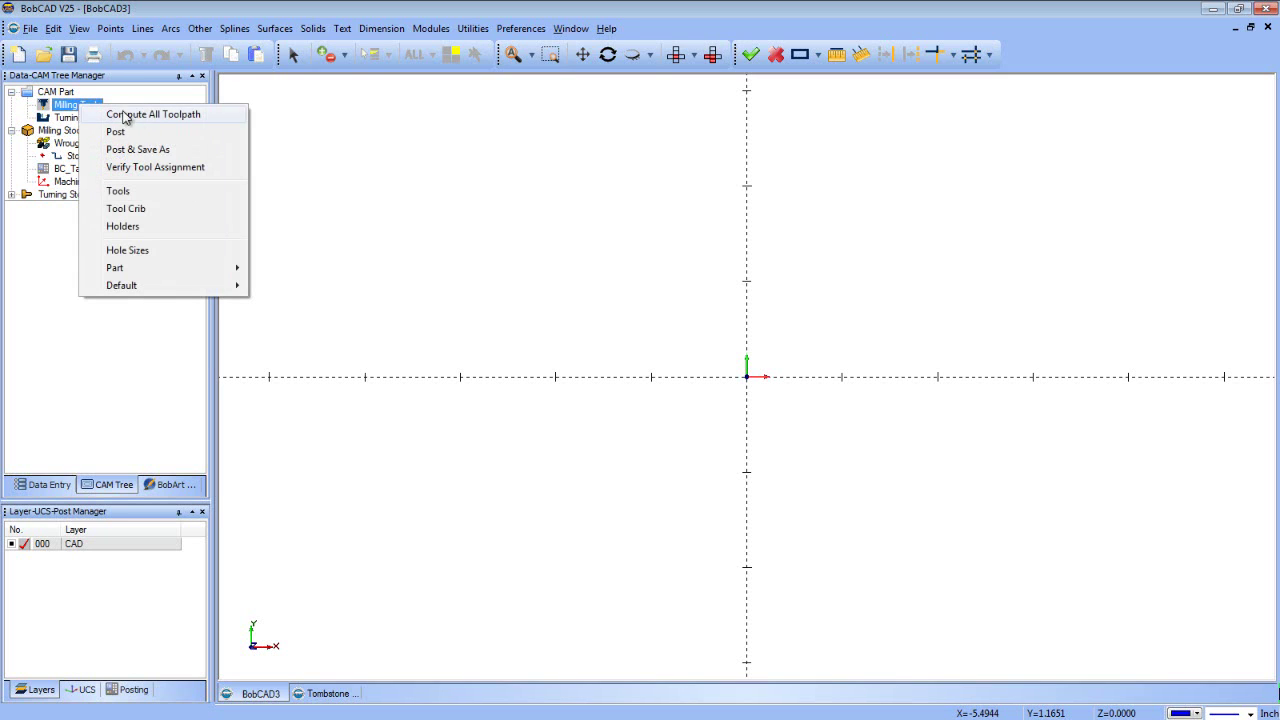
pyautogui.moveTo(171, 268)
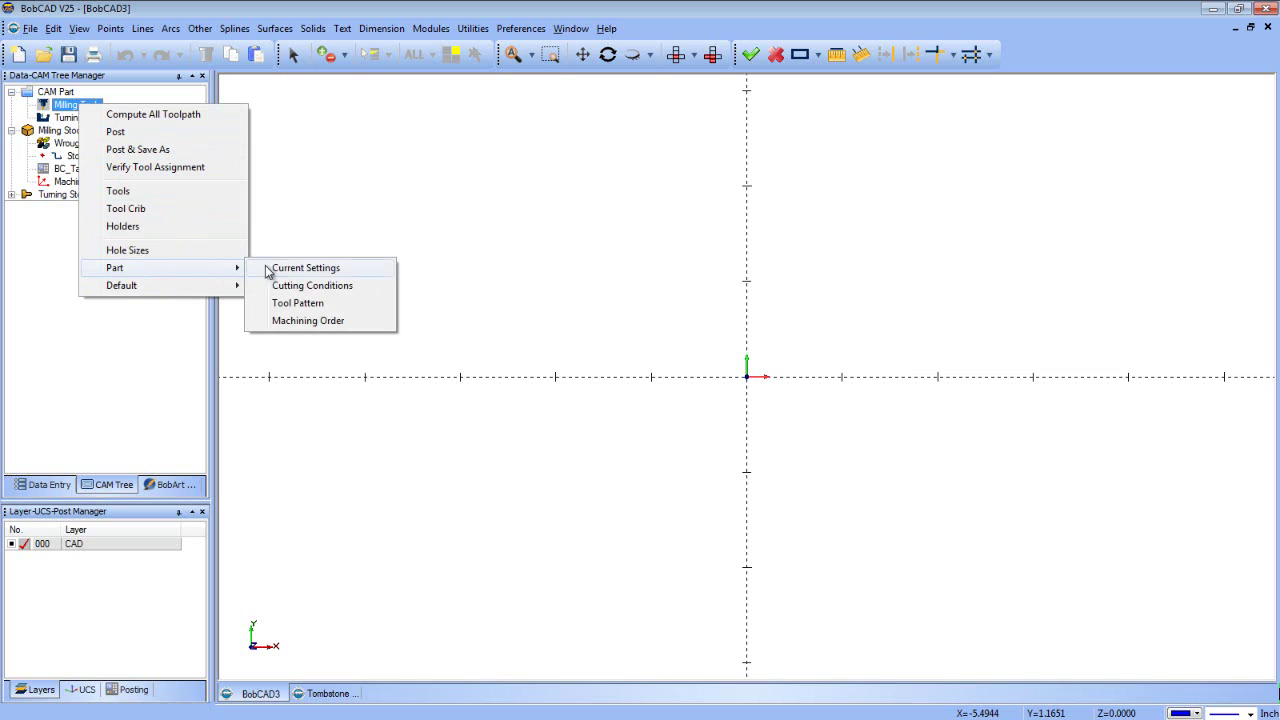
pyautogui.click(278, 268)
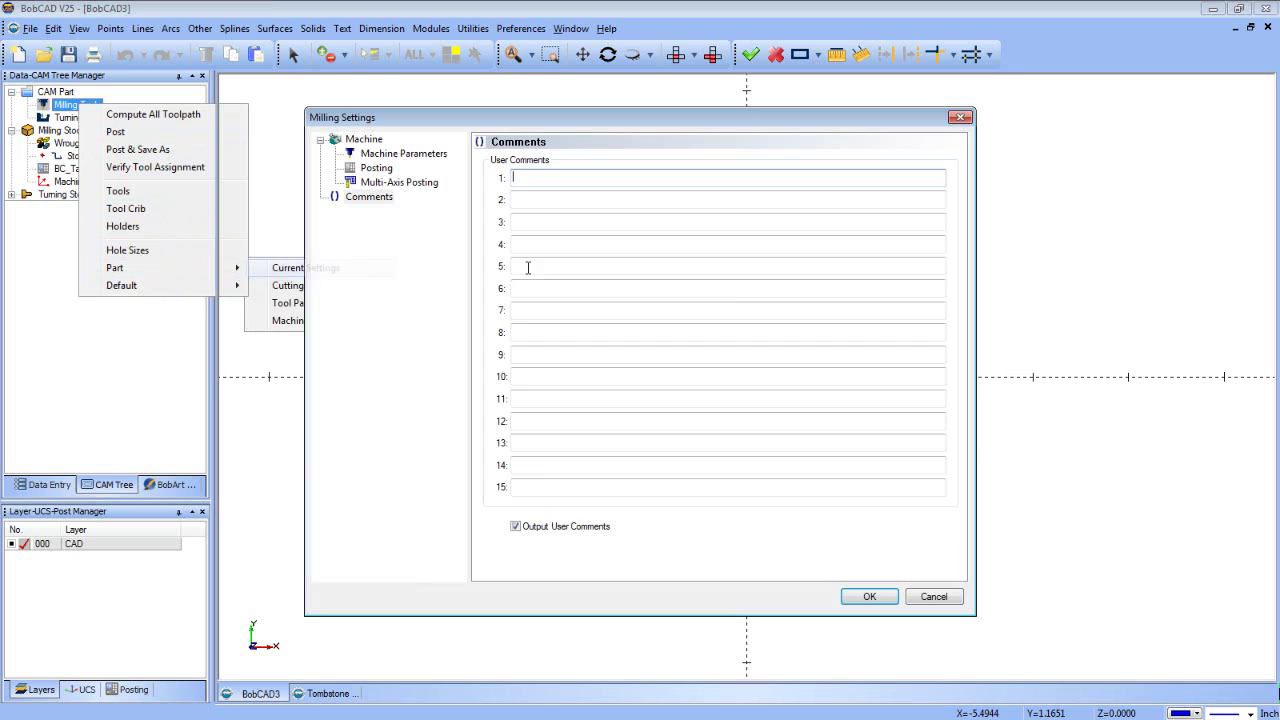
pyautogui.click(428, 158)
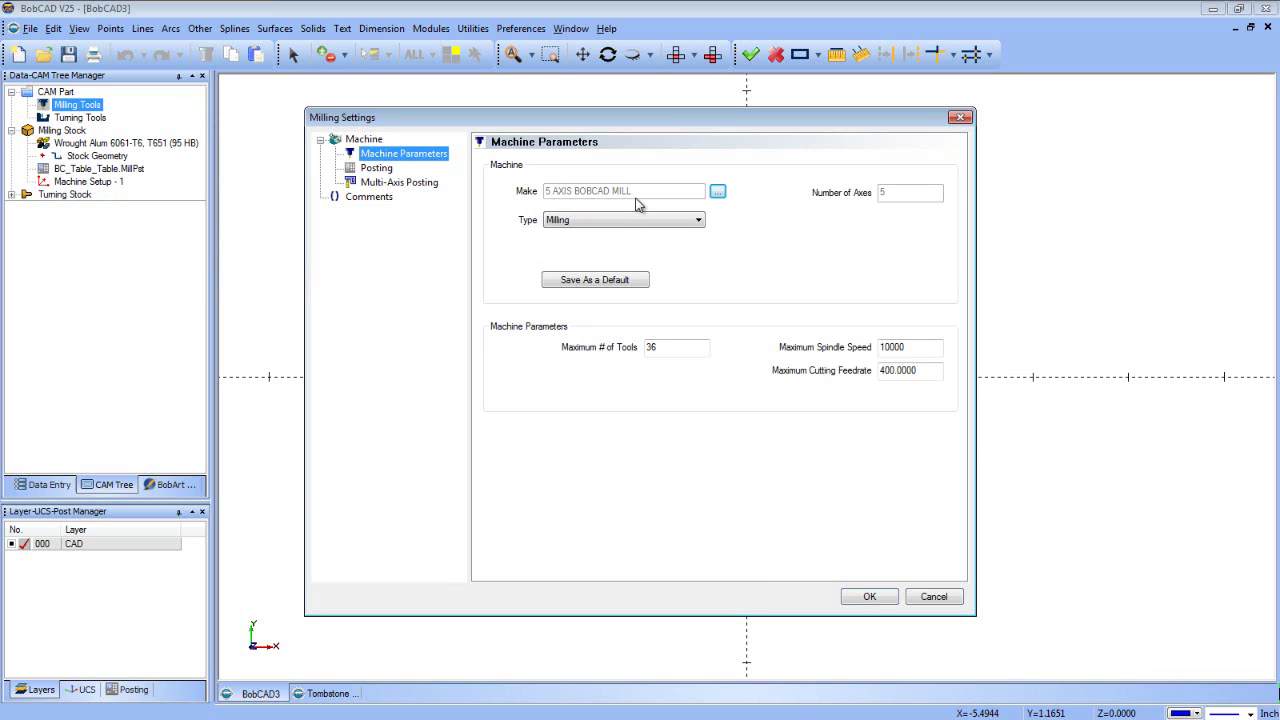
pyautogui.click(717, 191)
pyautogui.click(700, 345)
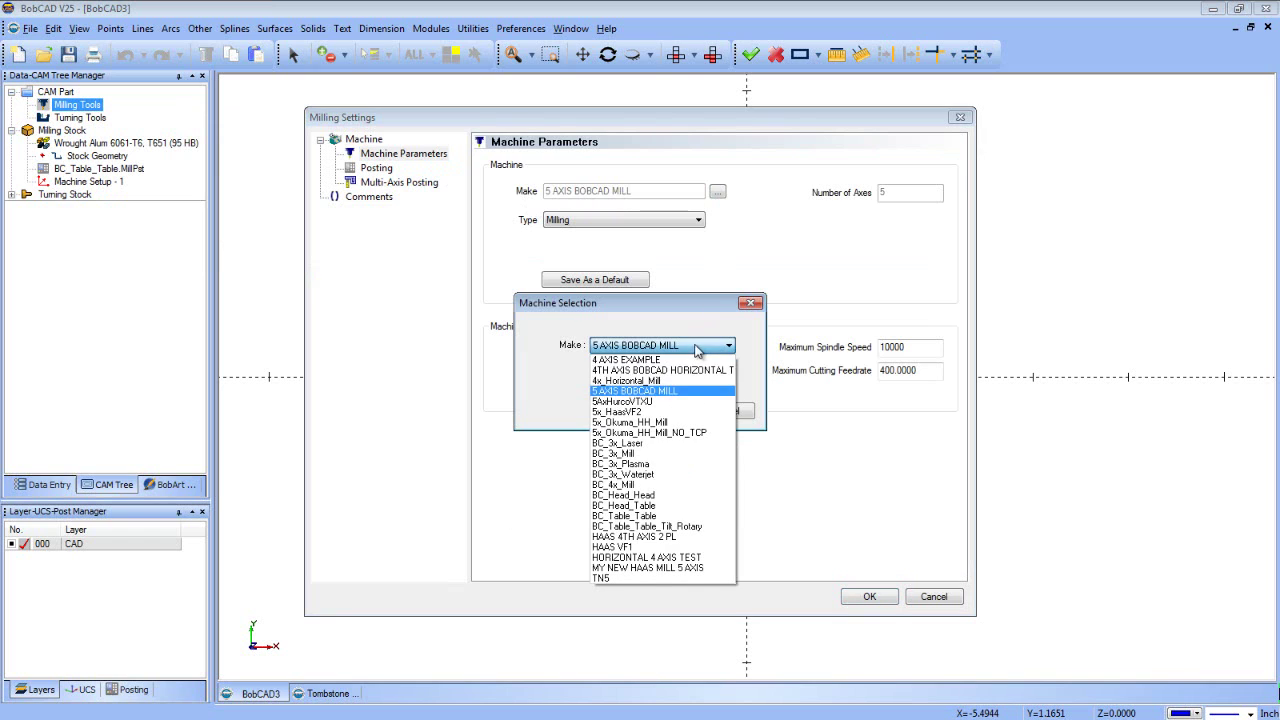
pyautogui.click(692, 372)
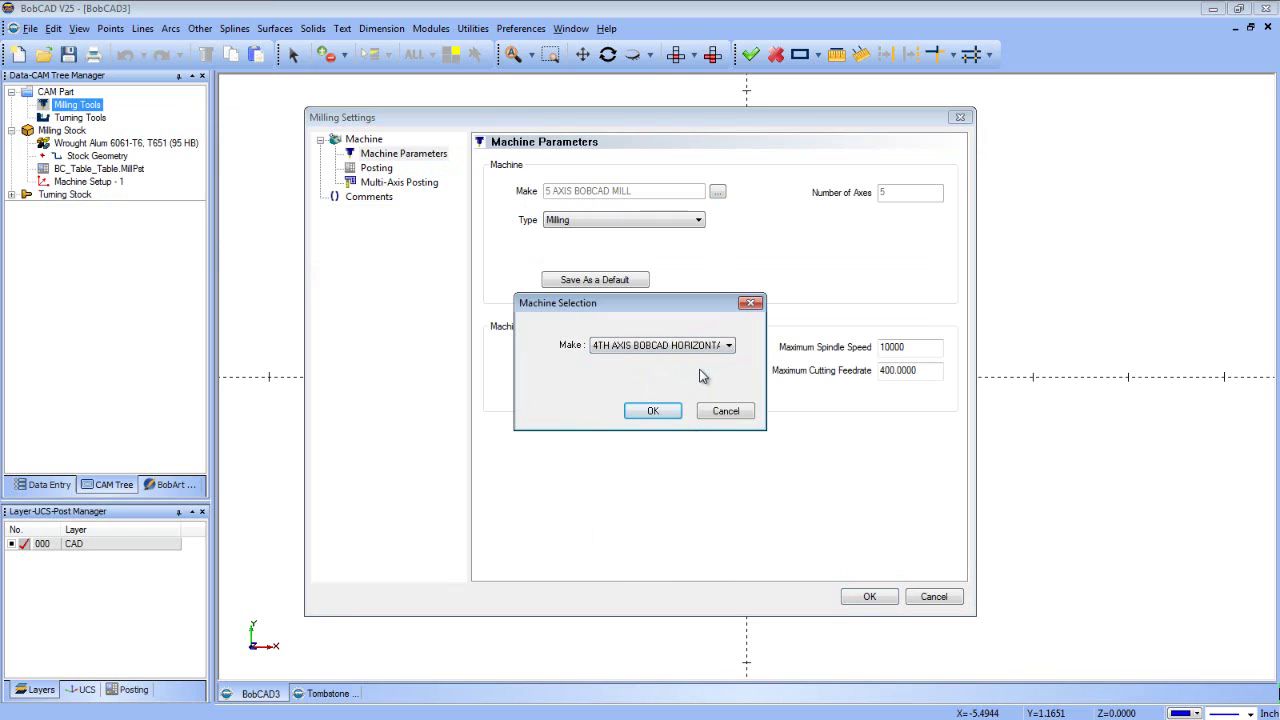
pyautogui.click(672, 414)
pyautogui.click(864, 598)
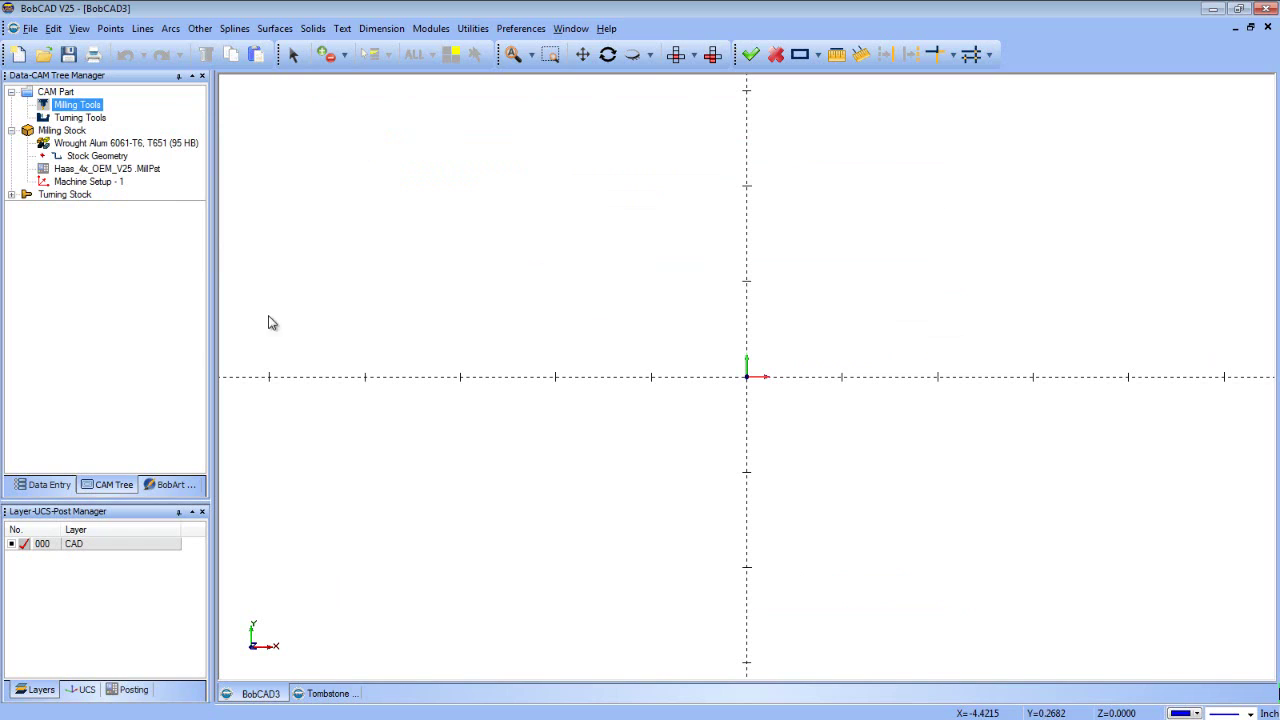
pyautogui.click(147, 169)
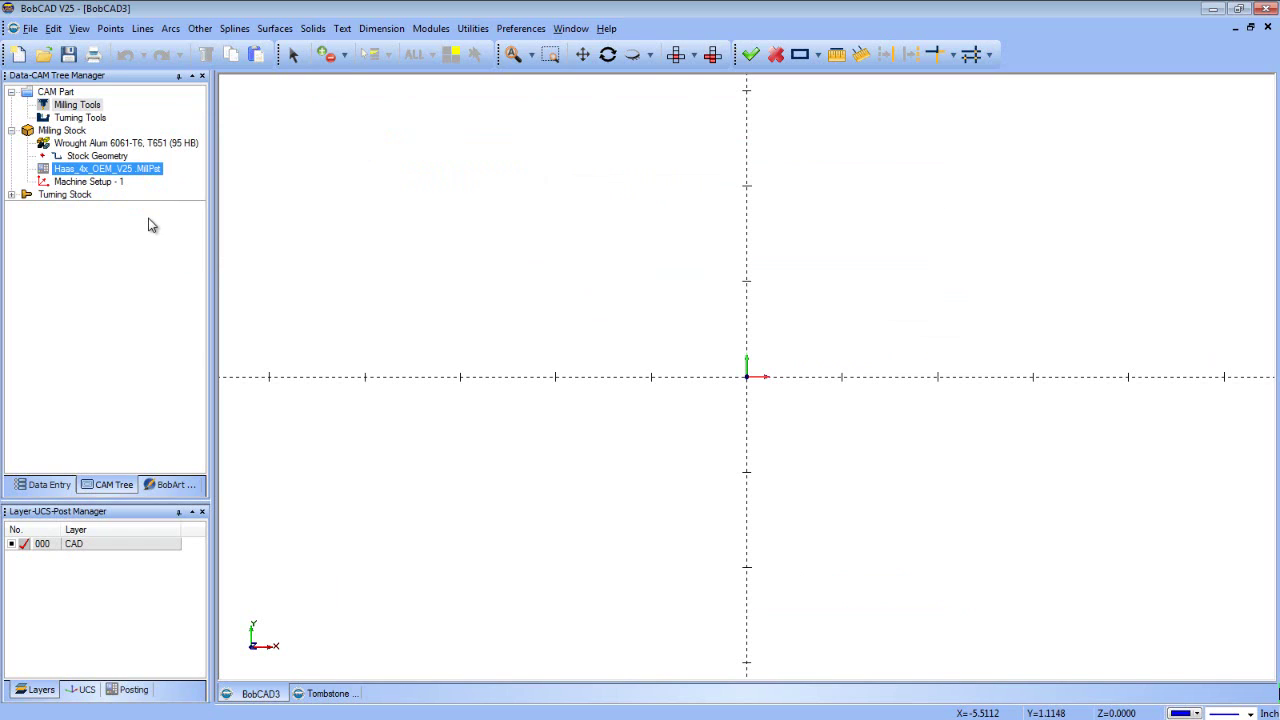